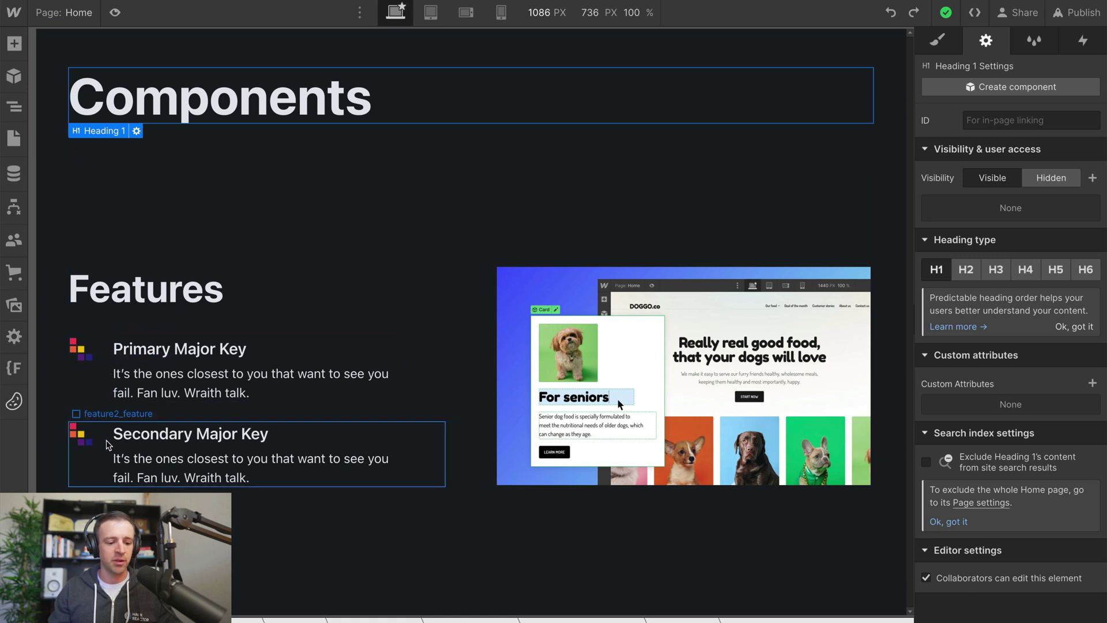
- Delete the Secondary Major Key item from the features list
{"action": "left_click", "coordinate": [96, 380]}
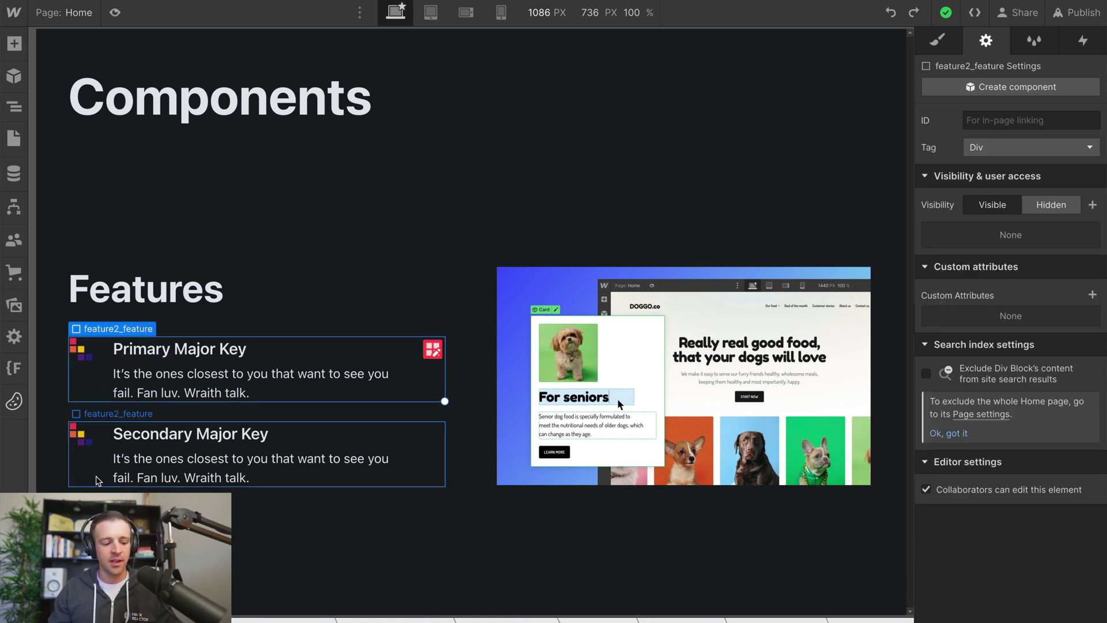
{"action": "left_click", "coordinate": [99, 440]}
{"action": "key", "text": "Delete"}
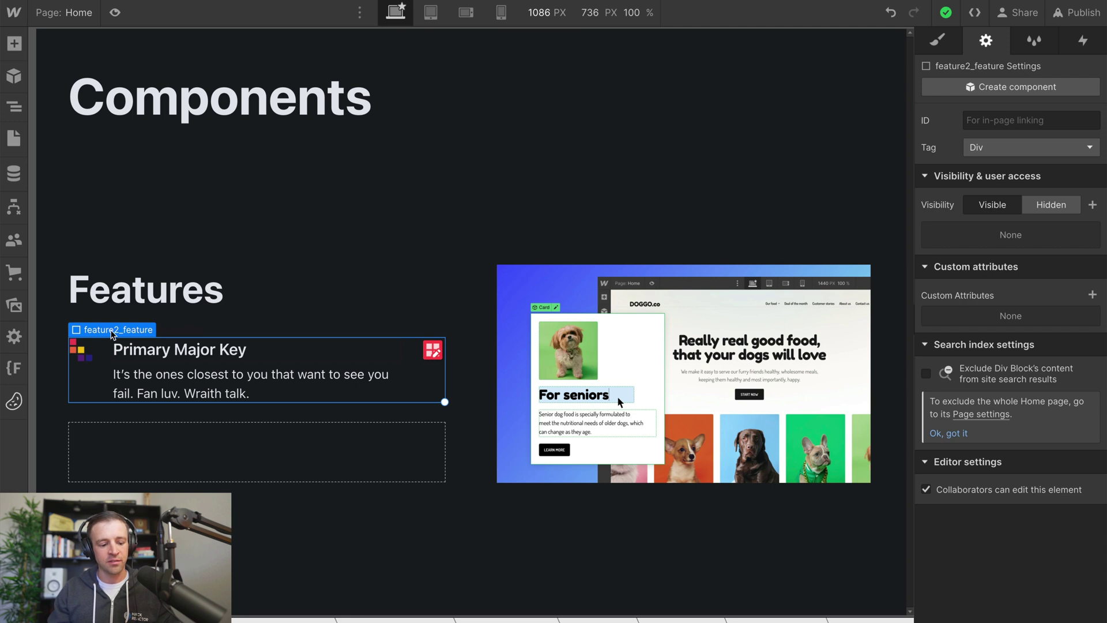
- Turn the remaining feature item into a new component named 'Bullet Row'
{"action": "right_click", "coordinate": [112, 335]}
{"action": "left_click", "coordinate": [248, 615]}
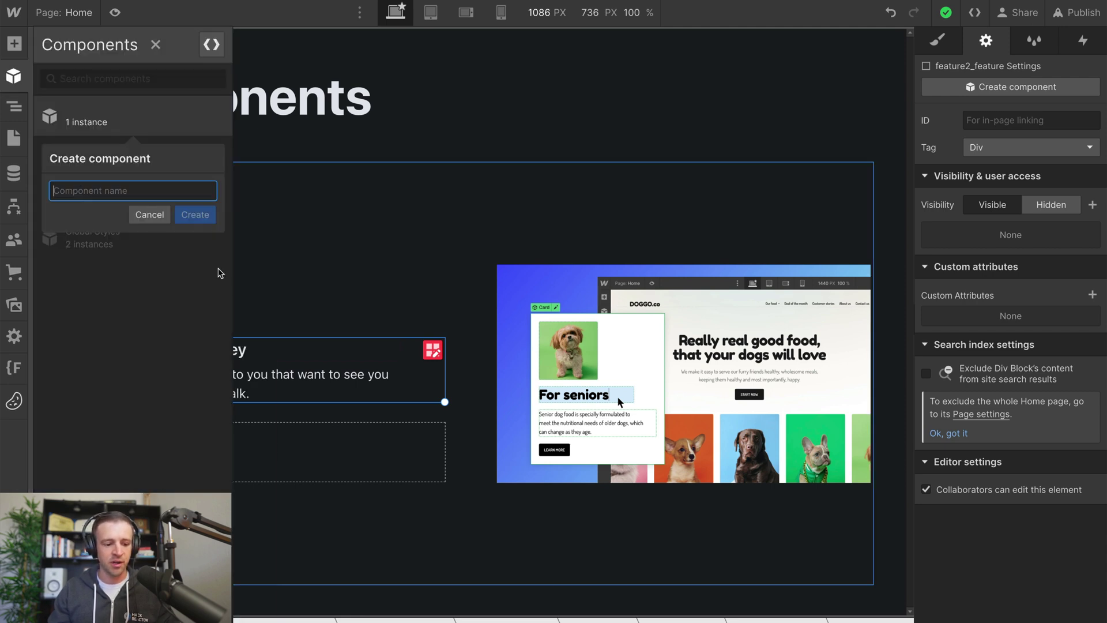
{"action": "type", "text": "Bullet "}
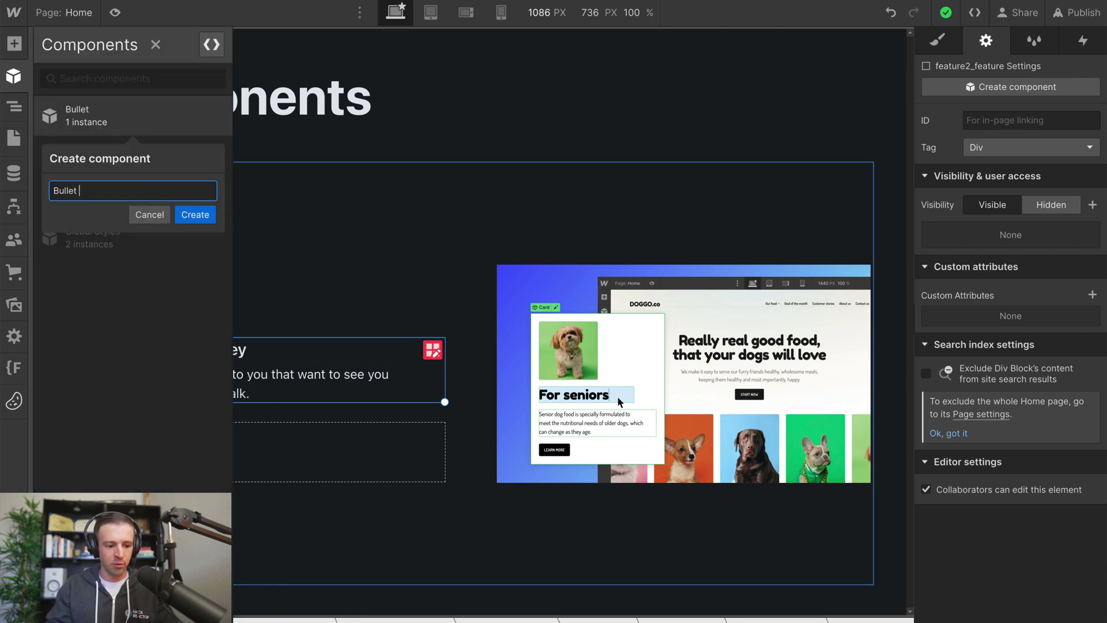
{"action": "type", "text": "Row"}
{"action": "left_click", "coordinate": [212, 216]}
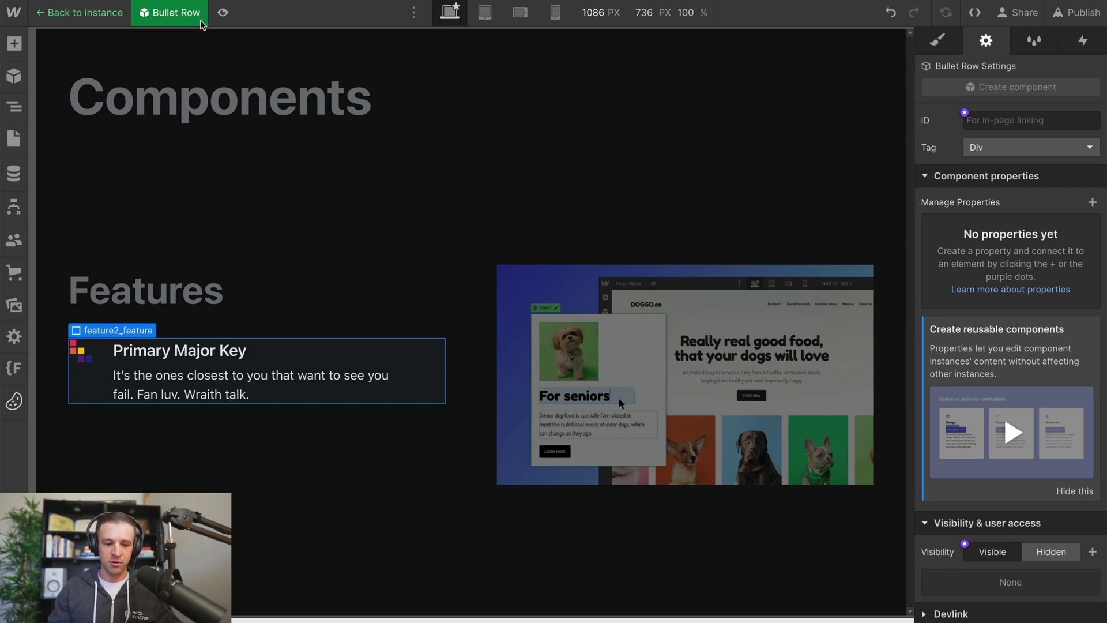
- Back on the Home page, paste three more Bullet Row copies into the Features list
{"action": "left_click", "coordinate": [365, 243]}
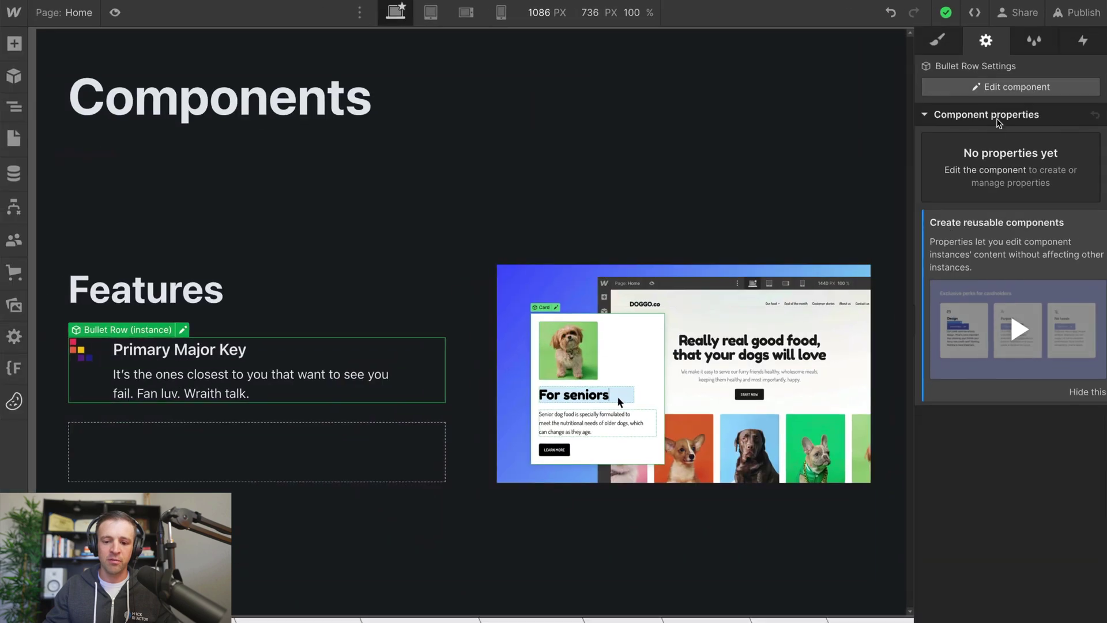
{"action": "double_click", "coordinate": [279, 373]}
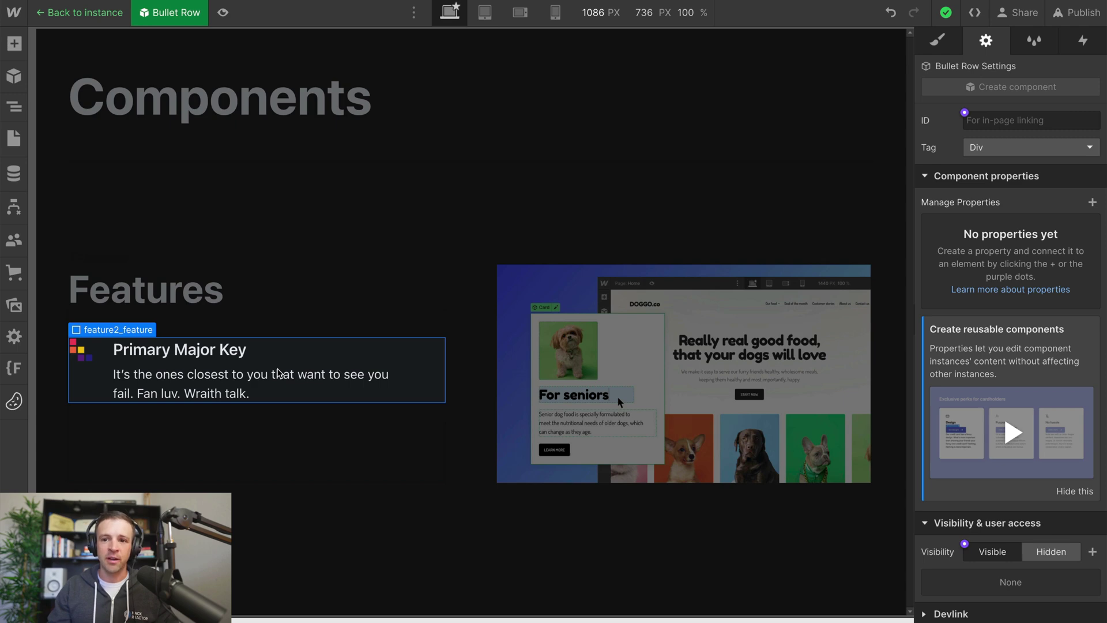
{"action": "left_click", "coordinate": [80, 12]}
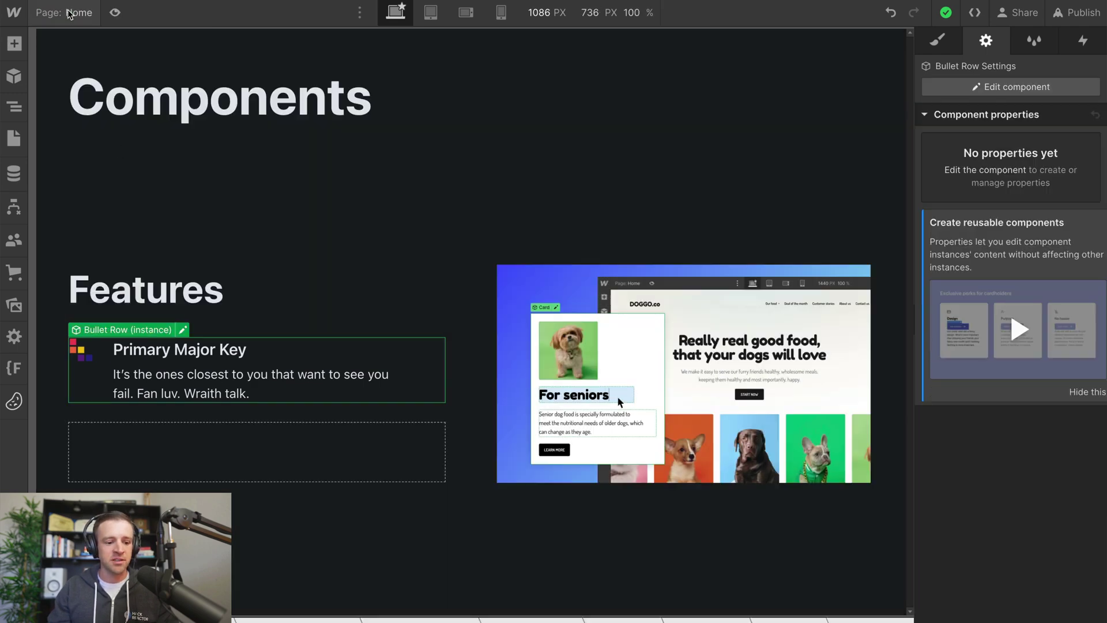
{"action": "key", "text": "ctrl+v"}
{"action": "key", "text": "ctrl+v"}
{"action": "key", "text": "ctrl+v"}
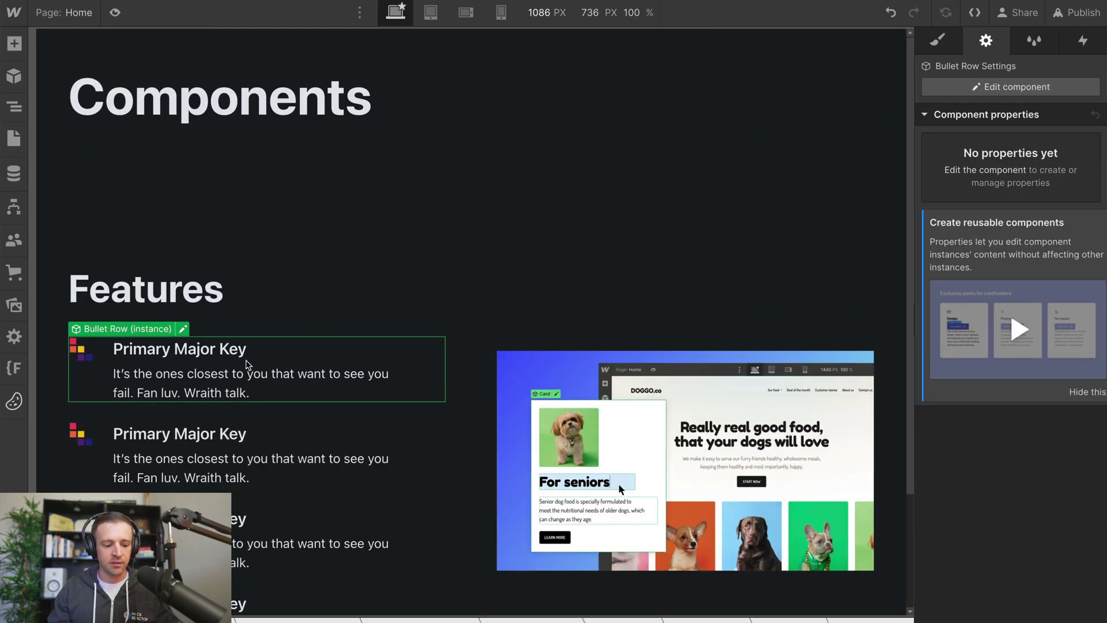
- In the Bullet Row component, replace 'Primary' with 'Second' so the heading reads Second Major Key
{"action": "scroll", "coordinate": [248, 364], "scroll_direction": "down", "scroll_amount": 3}
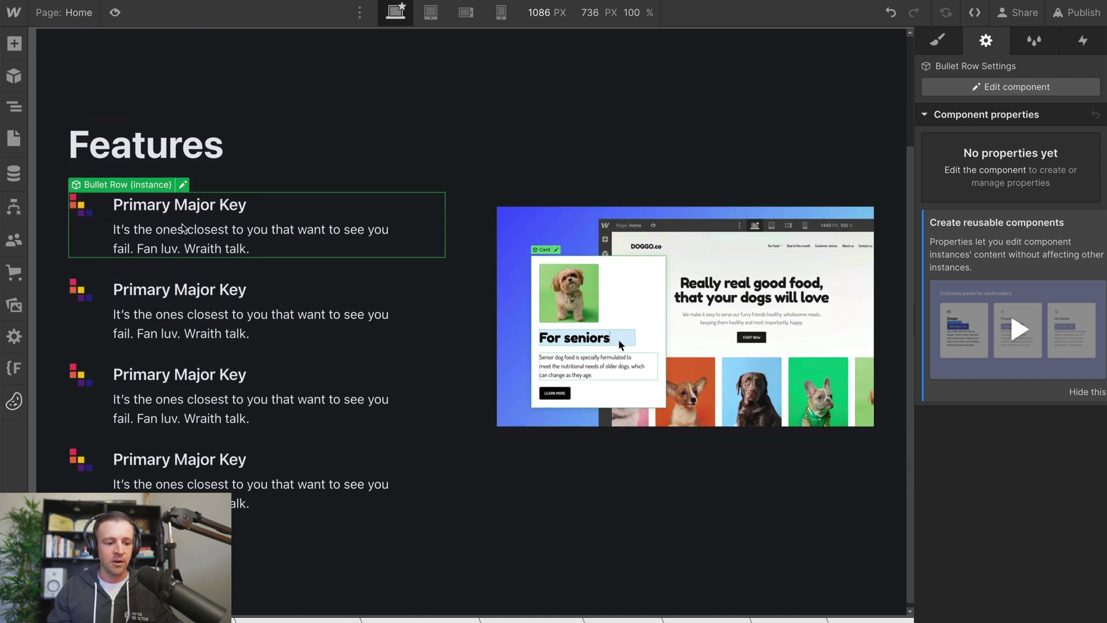
{"action": "double_click", "coordinate": [183, 230]}
{"action": "double_click", "coordinate": [156, 208]}
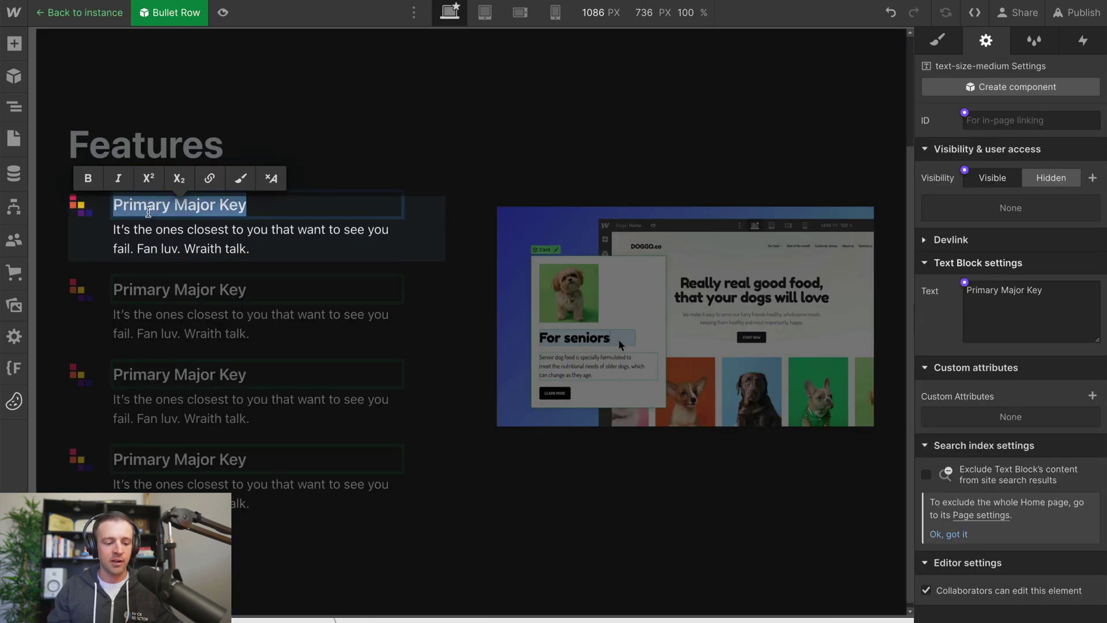
{"action": "double_click", "coordinate": [143, 207]}
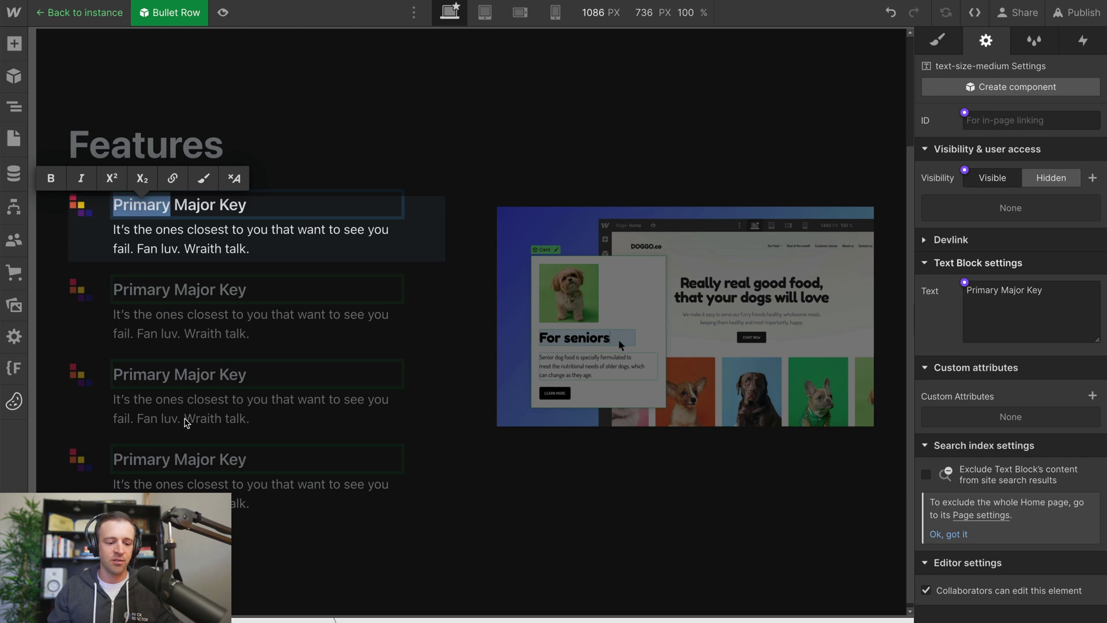
{"action": "left_click", "coordinate": [147, 286]}
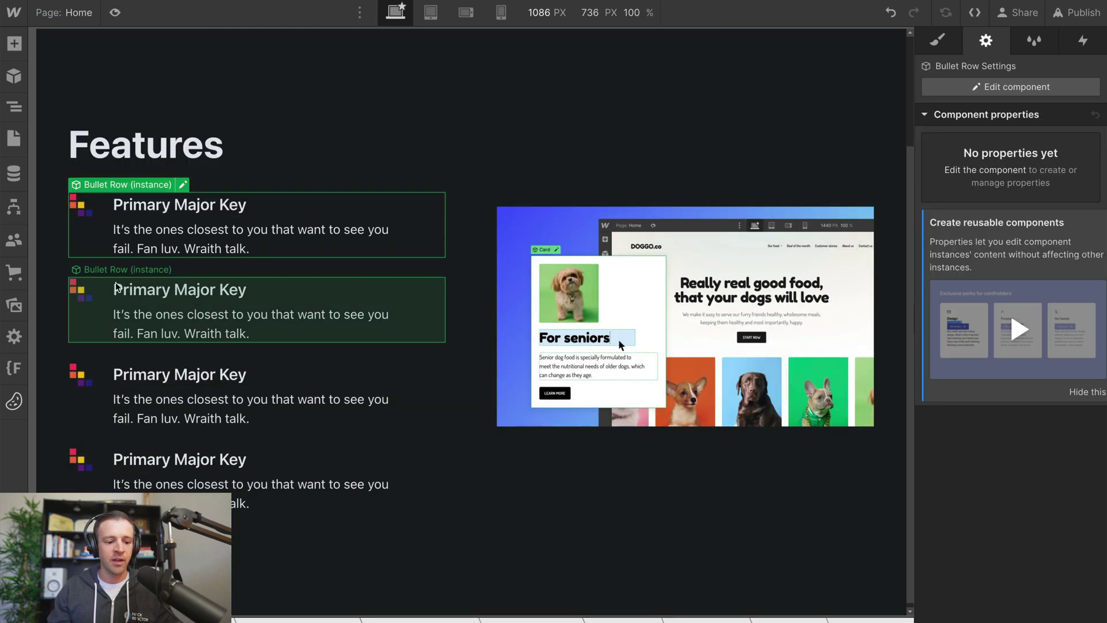
{"action": "double_click", "coordinate": [141, 292]}
{"action": "double_click", "coordinate": [141, 292]}
{"action": "double_click", "coordinate": [141, 291]}
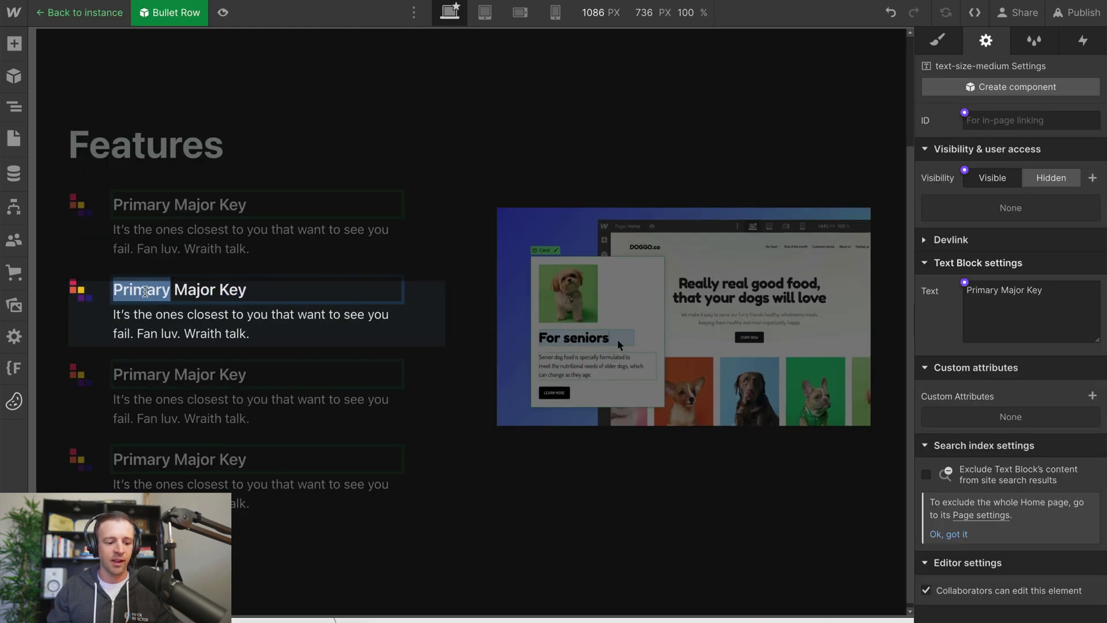
{"action": "type", "text": "Second"}
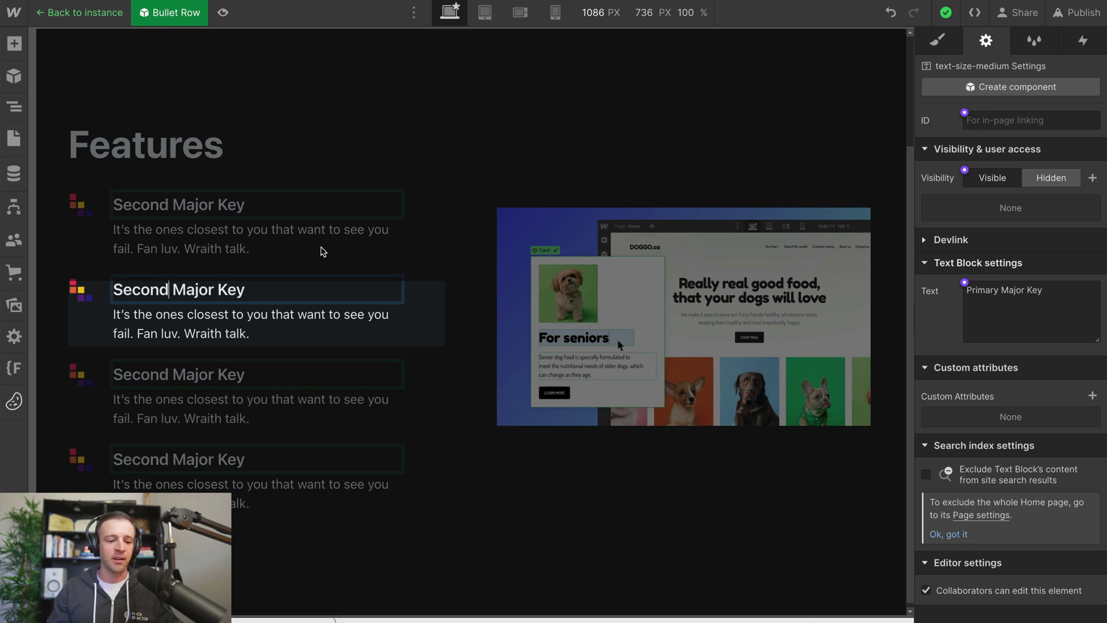
{"action": "left_click", "coordinate": [424, 233]}
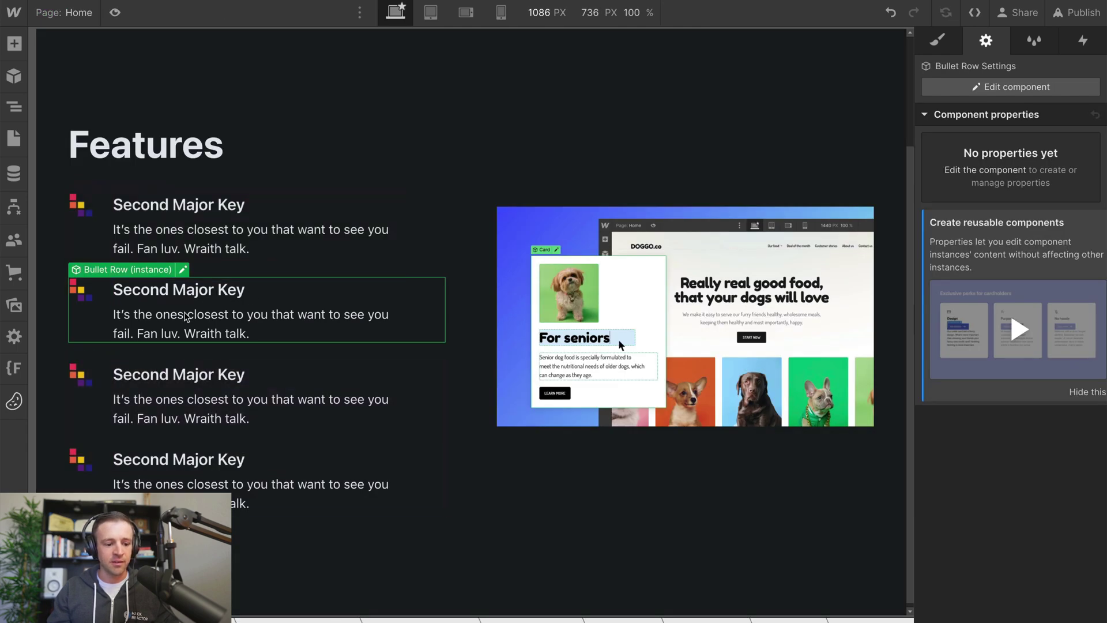
- Connect the Bullet Row heading's Text to a new property called 'Bullet Row Heading Text'
{"action": "double_click", "coordinate": [176, 310]}
{"action": "left_click", "coordinate": [170, 292]}
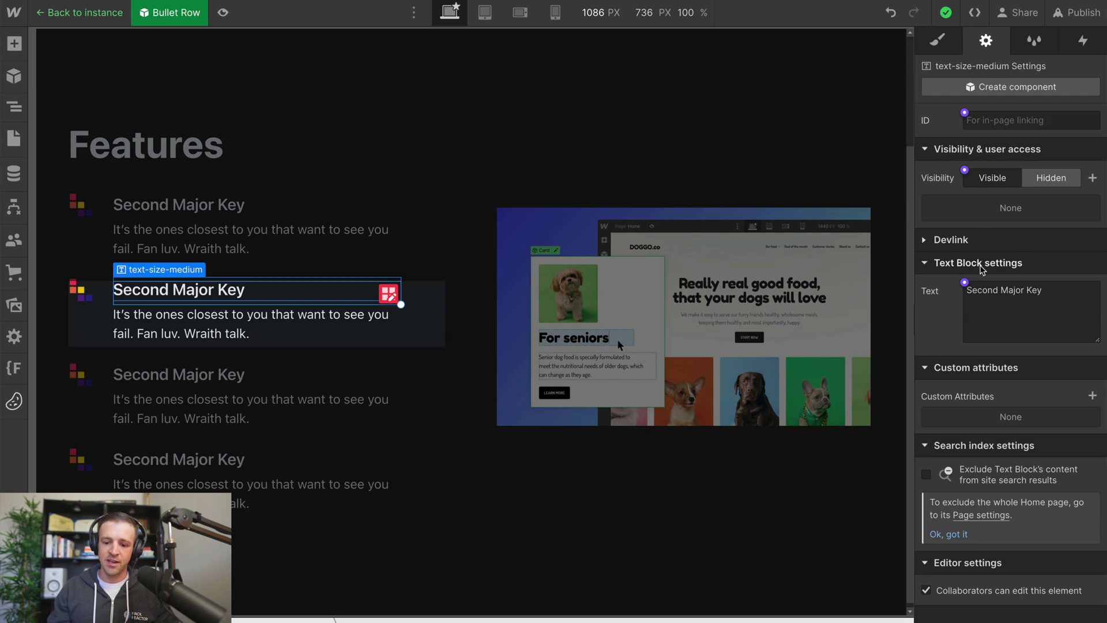
{"action": "left_click", "coordinate": [964, 282]}
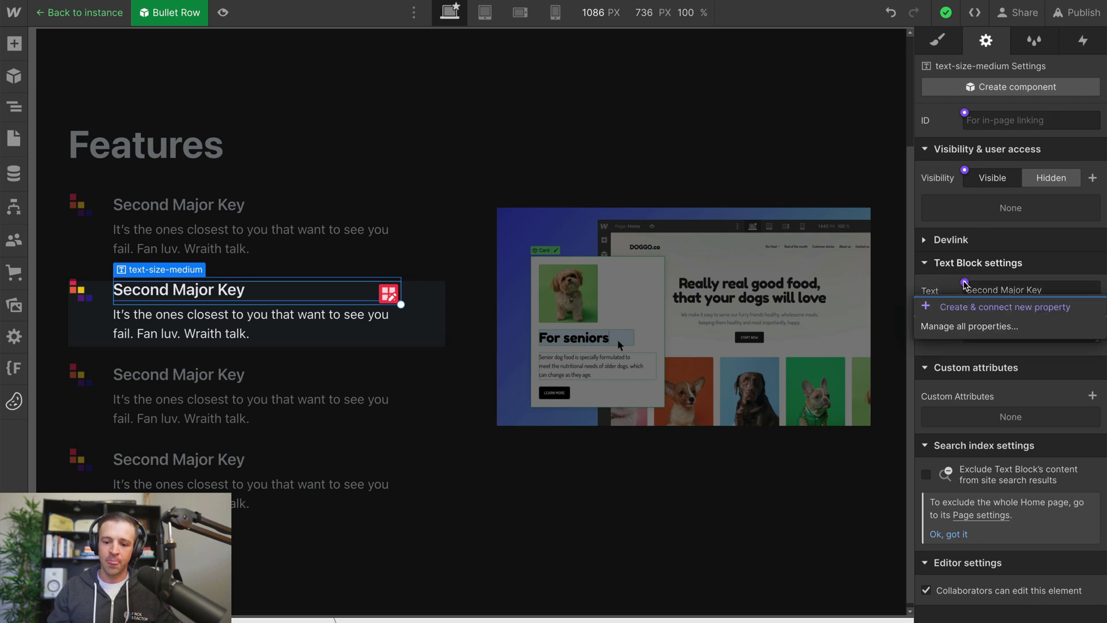
{"action": "left_click", "coordinate": [961, 311]}
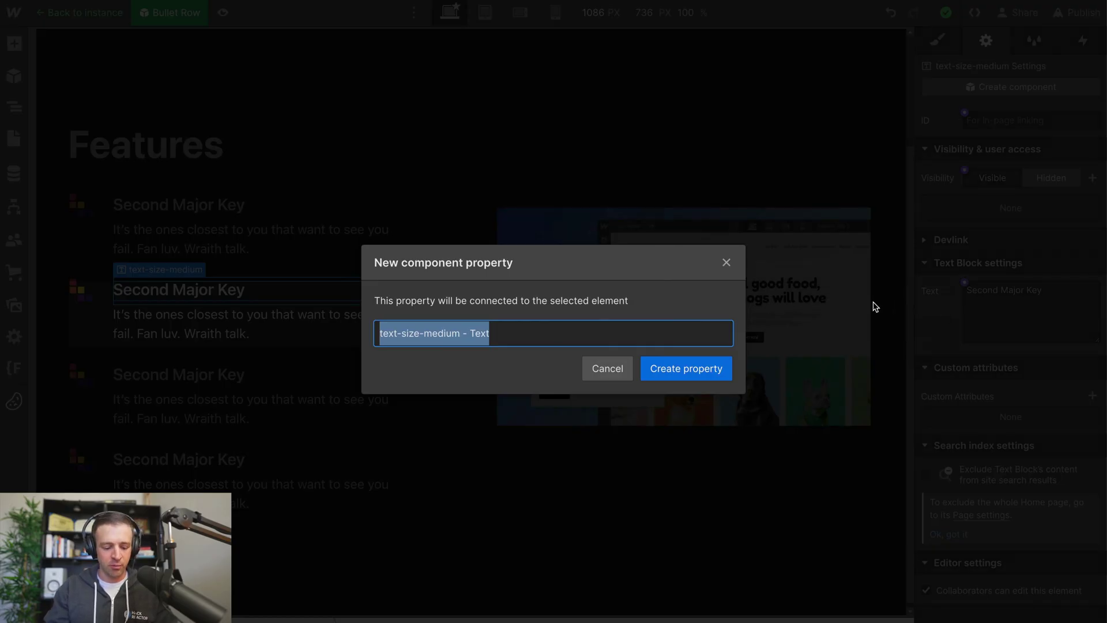
{"action": "type", "text": "Bul"}
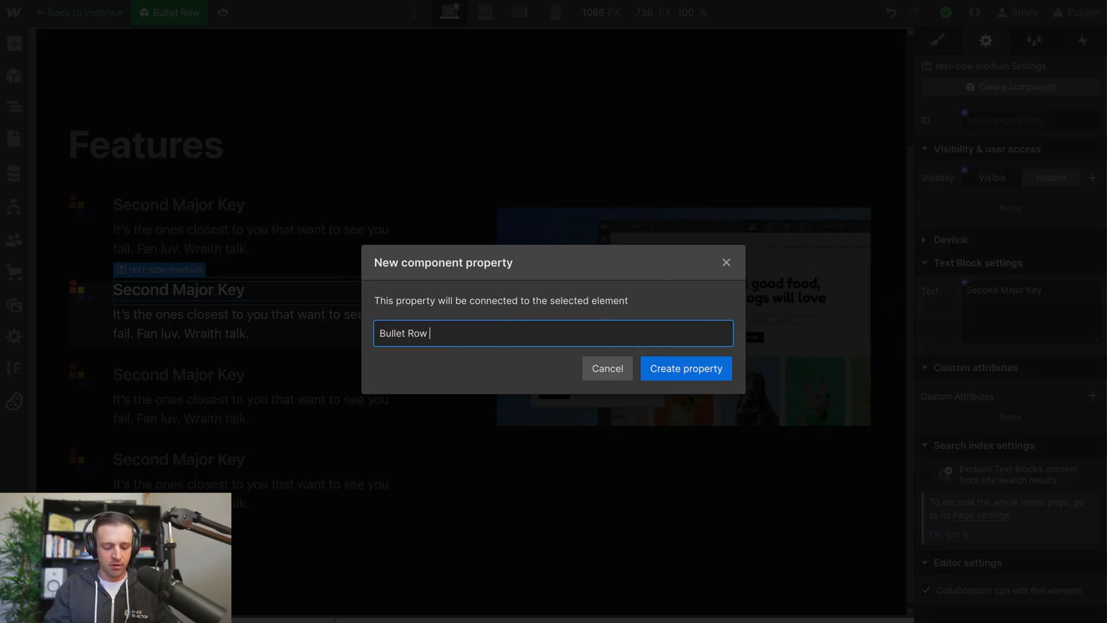
{"action": "type", "text": "let Row "}
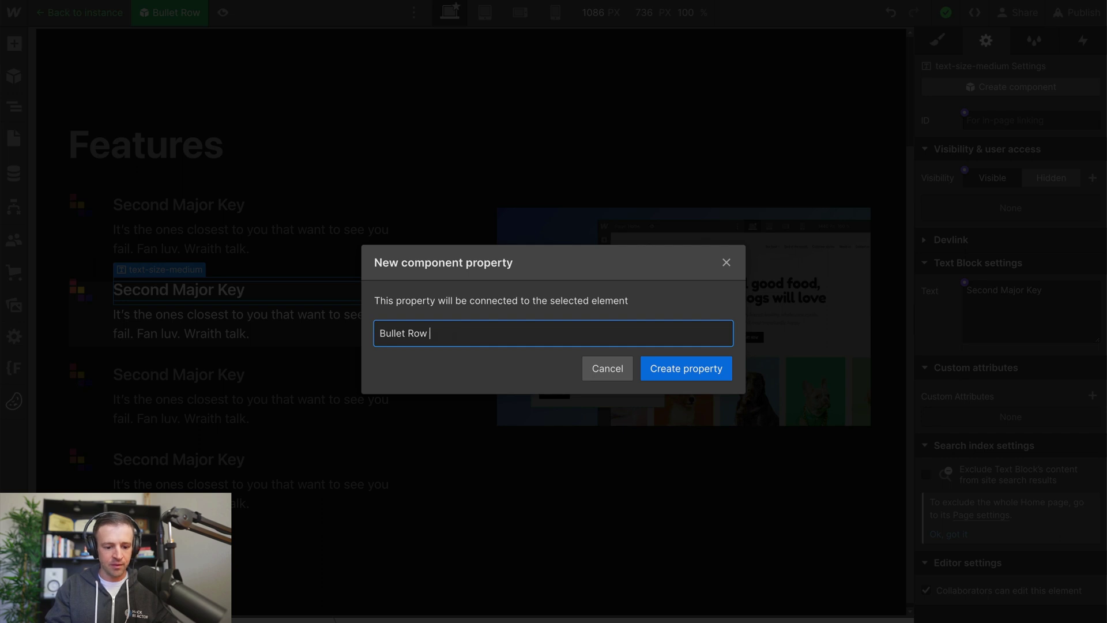
{"action": "type", "text": "Heading"}
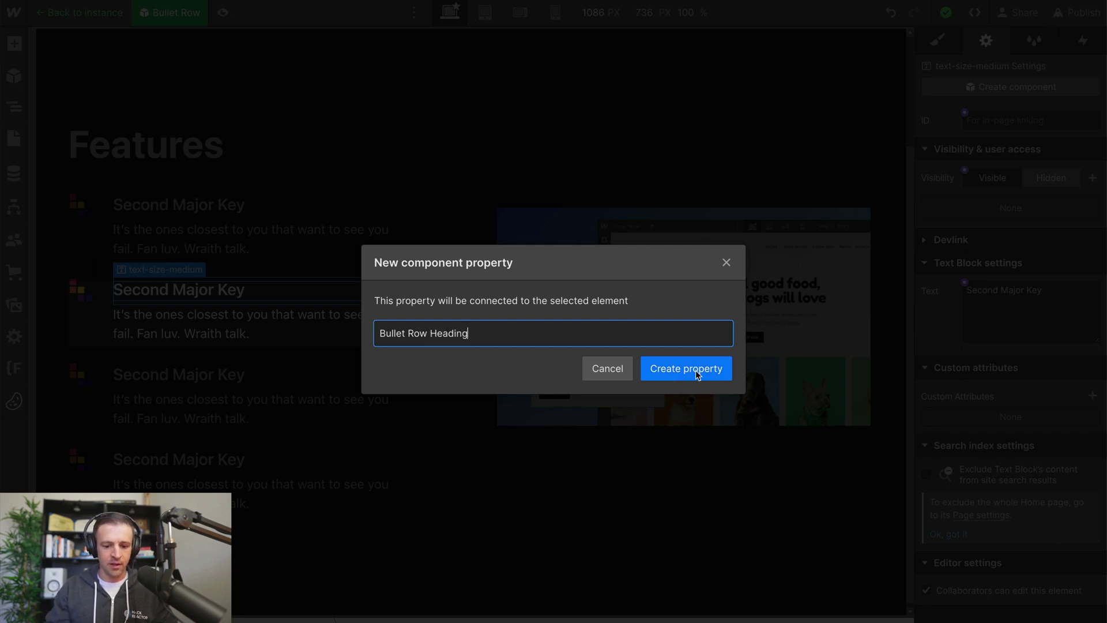
{"action": "type", "text": " Text"}
{"action": "left_click", "coordinate": [687, 374]}
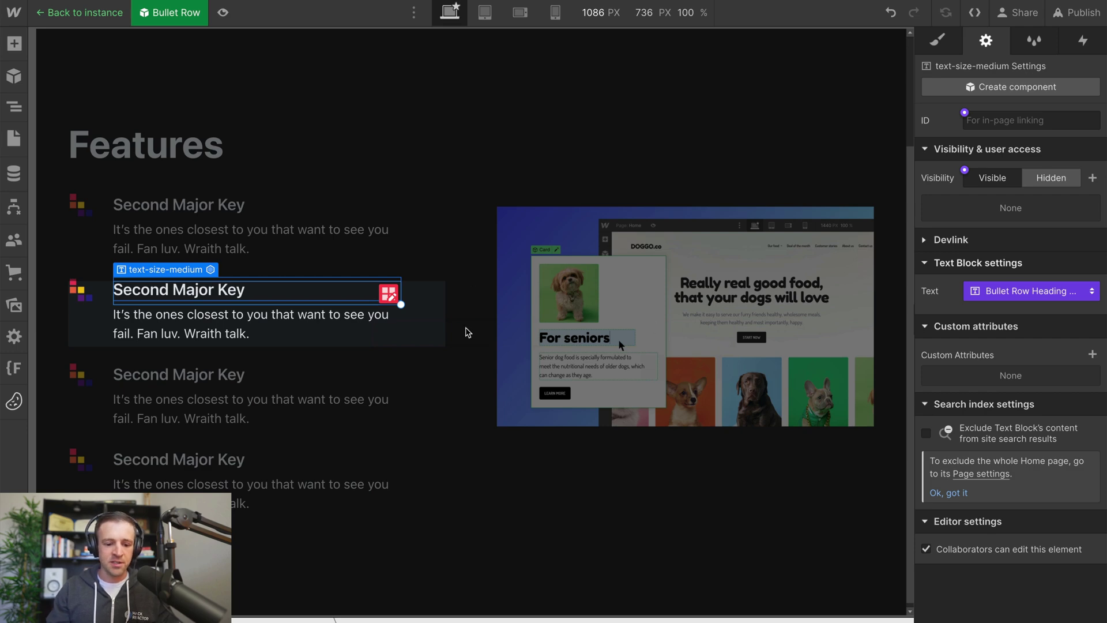
- Back on the Home page, change the first row's heading to First Major Key
{"action": "left_click", "coordinate": [444, 217]}
{"action": "left_click", "coordinate": [457, 114]}
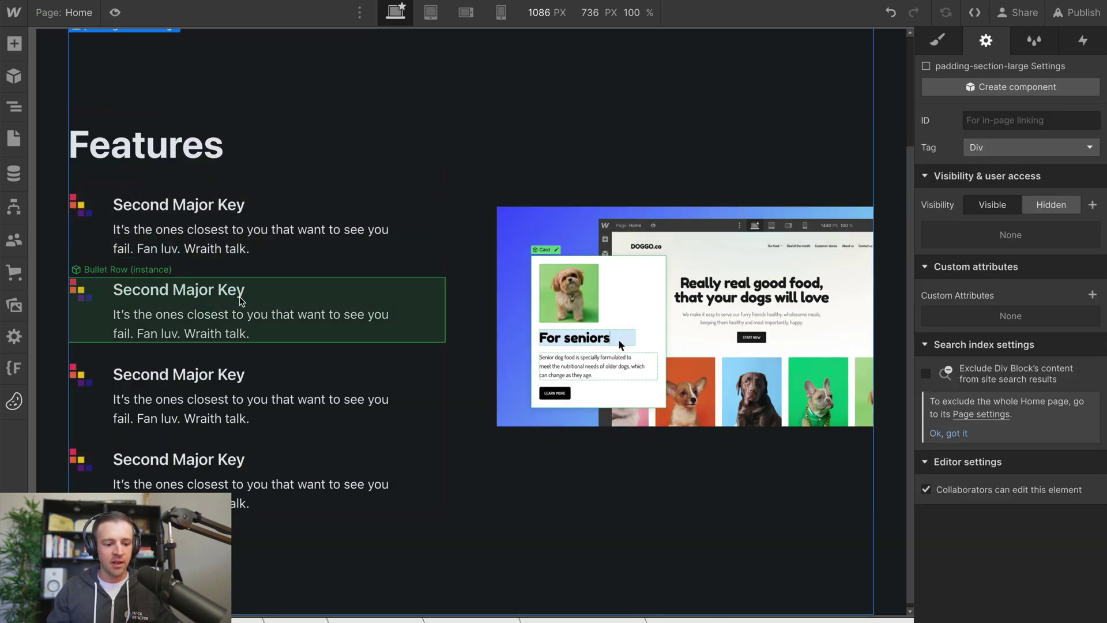
{"action": "left_click", "coordinate": [304, 306]}
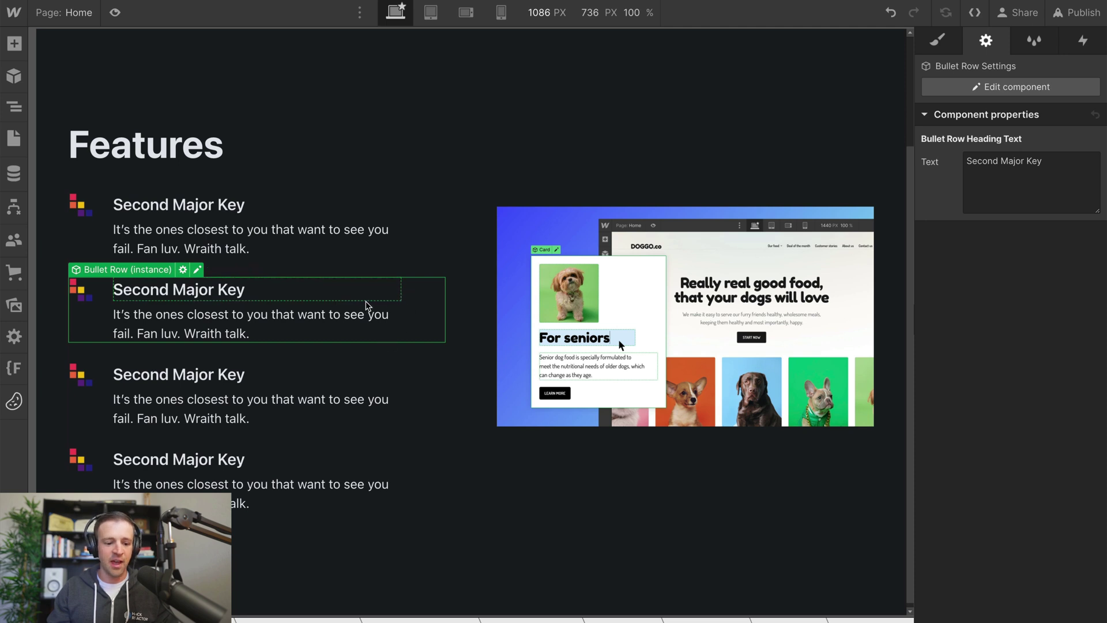
{"action": "left_click", "coordinate": [222, 407]}
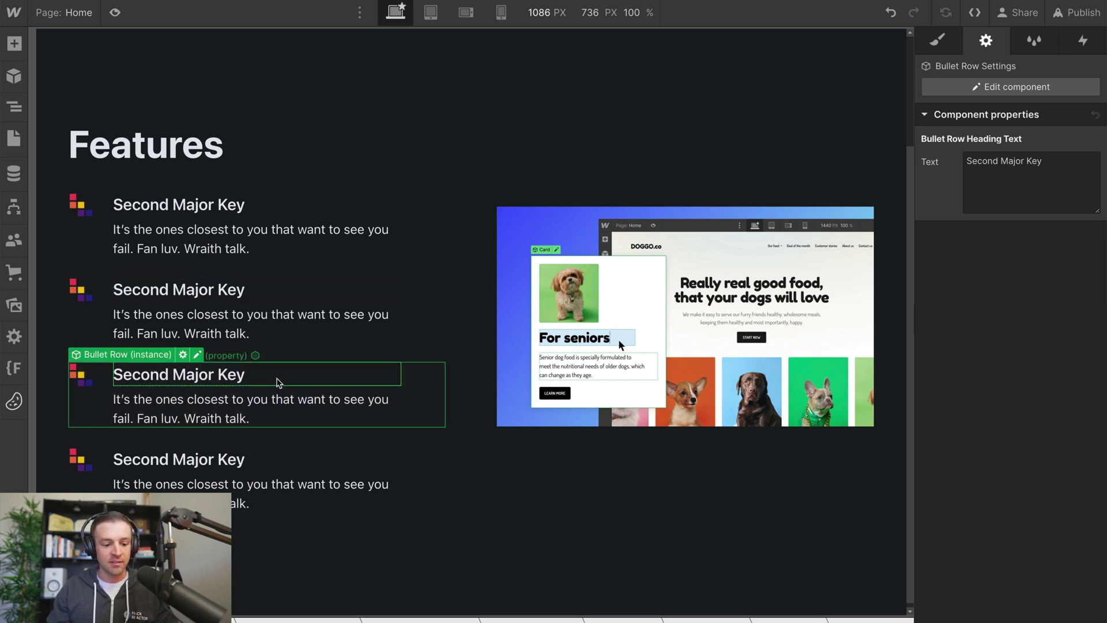
{"action": "left_click", "coordinate": [264, 463]}
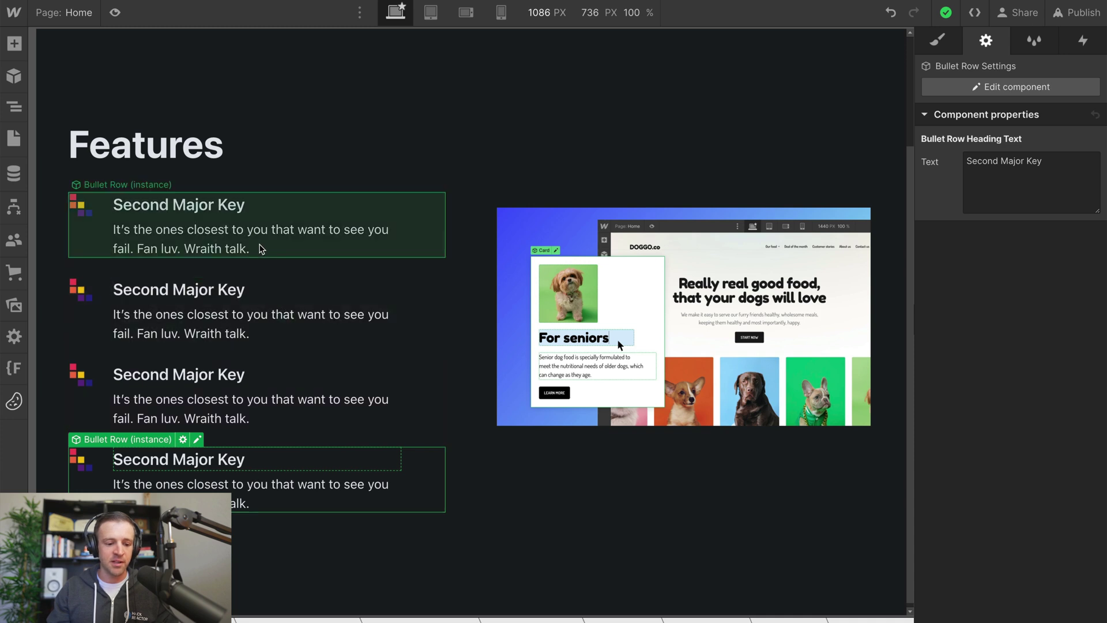
{"action": "left_click", "coordinate": [287, 305]}
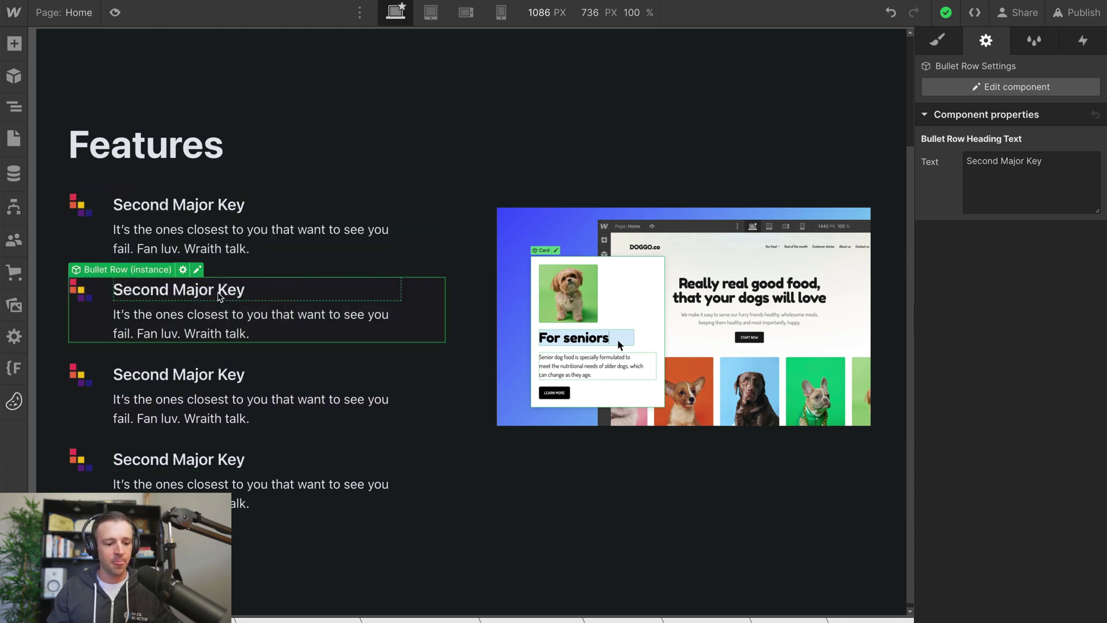
{"action": "left_click", "coordinate": [149, 289]}
{"action": "double_click", "coordinate": [141, 290]}
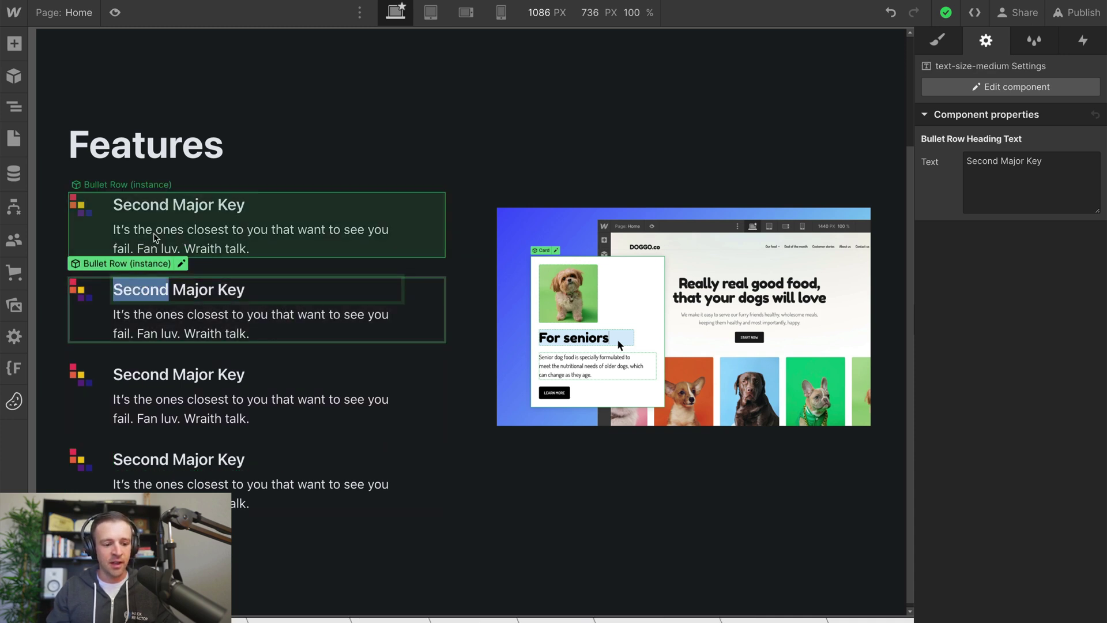
{"action": "left_click", "coordinate": [140, 208]}
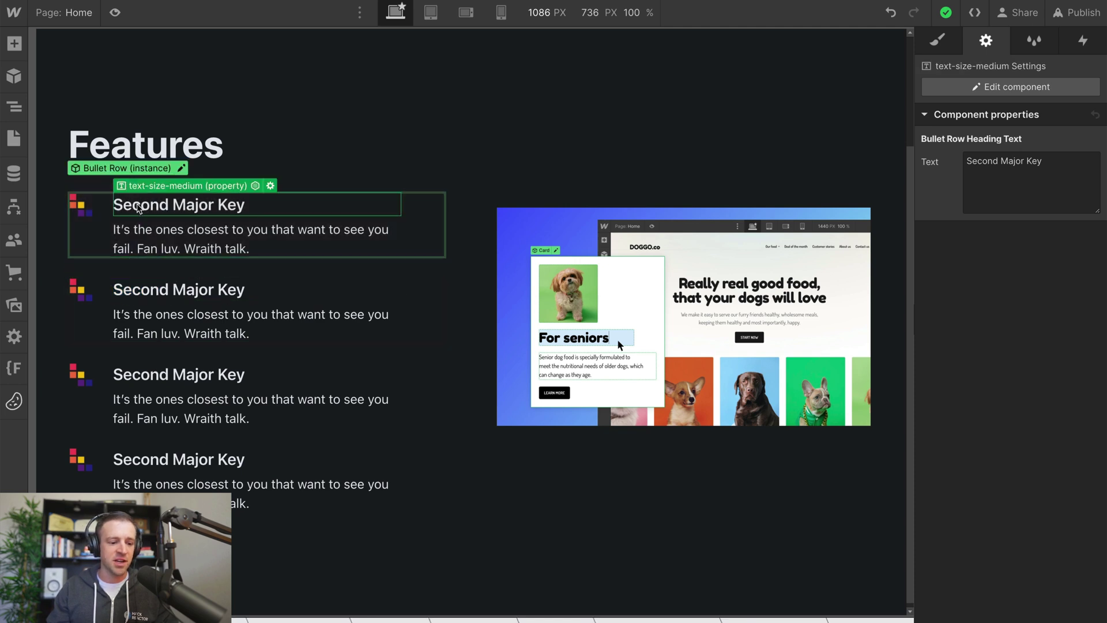
{"action": "double_click", "coordinate": [142, 206]}
{"action": "double_click", "coordinate": [141, 204]}
{"action": "type", "text": "First"}
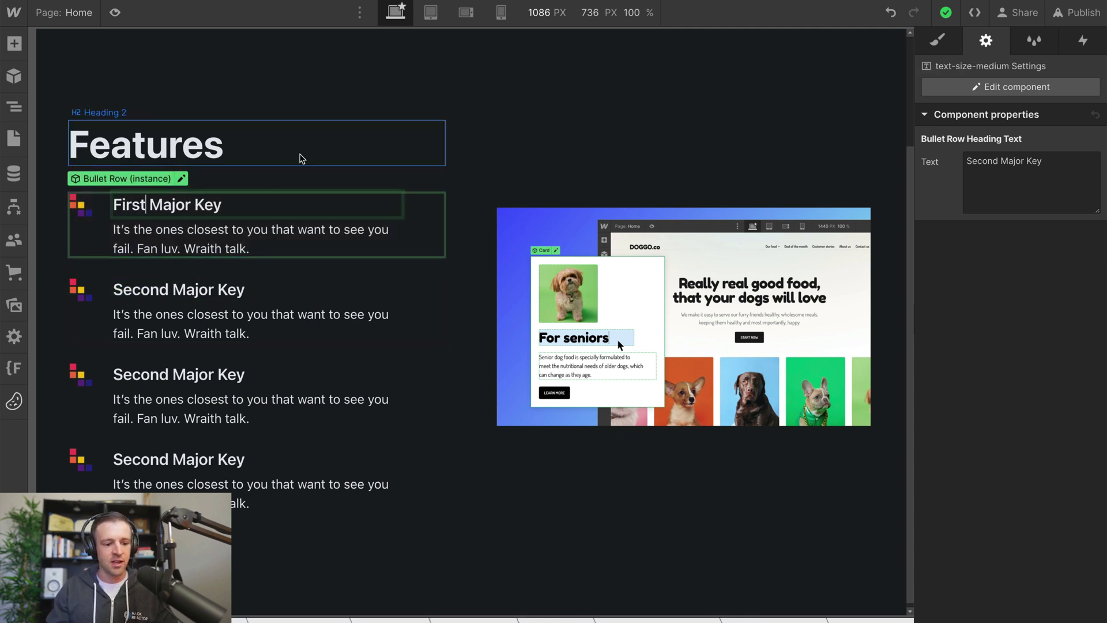
{"action": "key", "text": "Escape"}
- Change the third row's heading to Third Major Key
{"action": "left_click", "coordinate": [456, 141]}
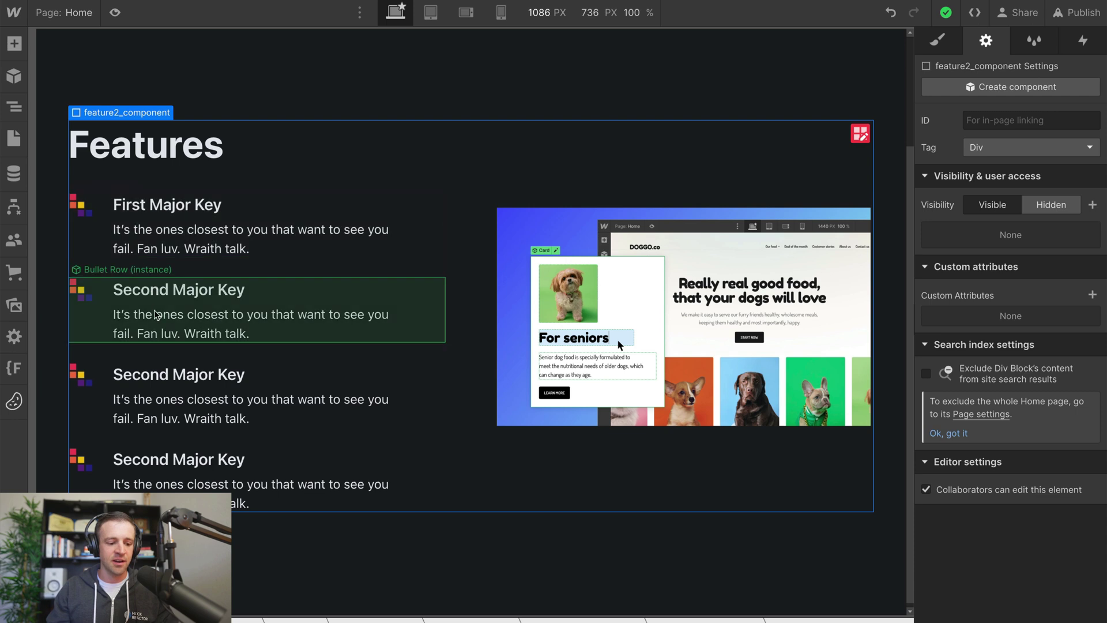
{"action": "left_click", "coordinate": [142, 395]}
{"action": "double_click", "coordinate": [139, 381]}
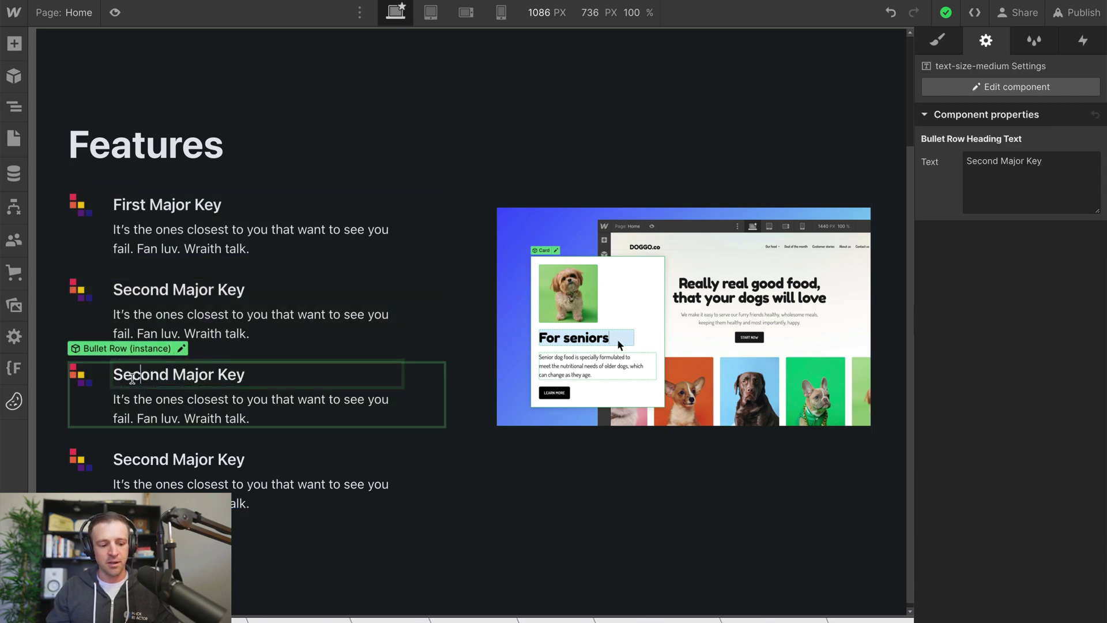
{"action": "double_click", "coordinate": [132, 378]}
{"action": "type", "text": "third"}
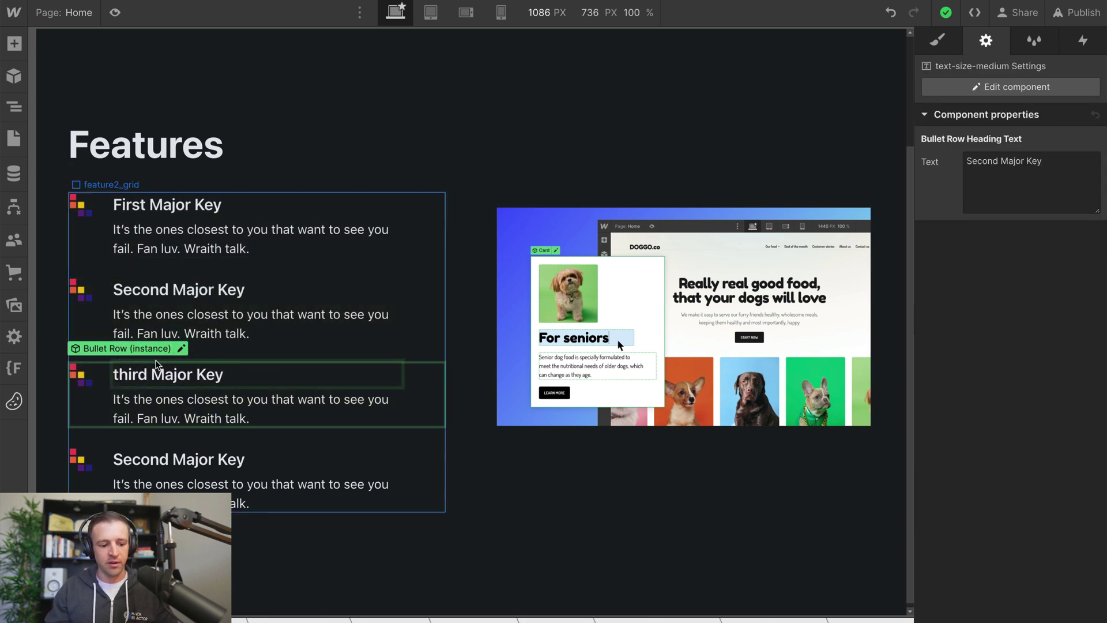
{"action": "key", "text": "BackSpace"}
{"action": "key", "text": "BackSpace"}
{"action": "key", "text": "BackSpace"}
{"action": "key", "text": "BackSpace"}
{"action": "key", "text": "BackSpace"}
{"action": "type", "text": "Third"}
{"action": "left_click", "coordinate": [306, 339]}
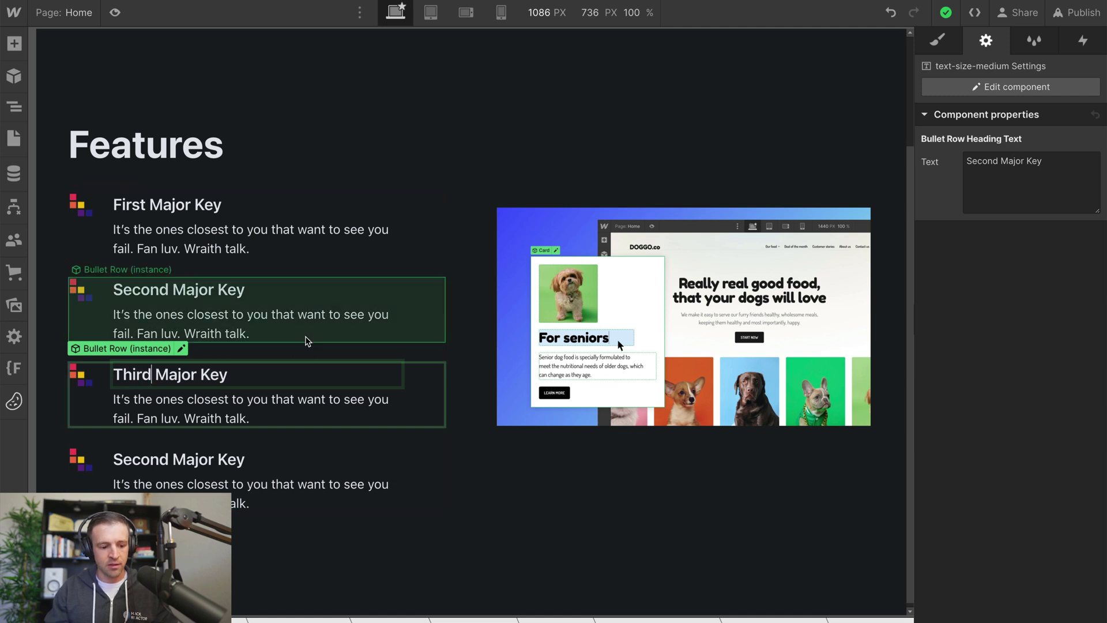
- Change the fourth row's heading to Fourth Major Key
{"action": "left_click", "coordinate": [141, 464]}
{"action": "double_click", "coordinate": [142, 461]}
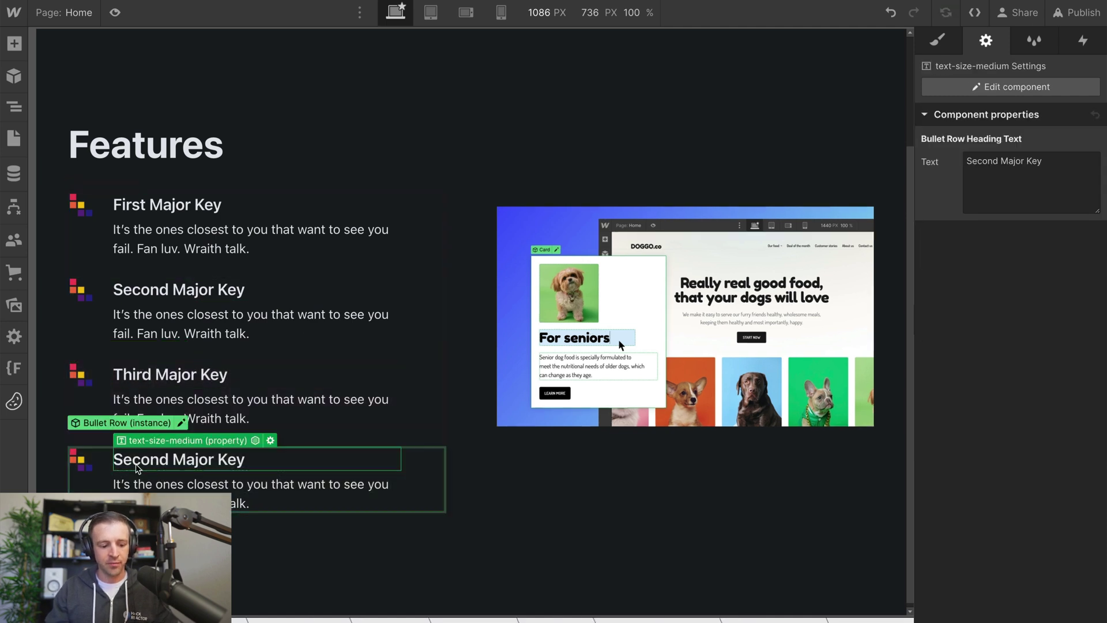
{"action": "type", "text": "Fourth"}
{"action": "left_click", "coordinate": [471, 432]}
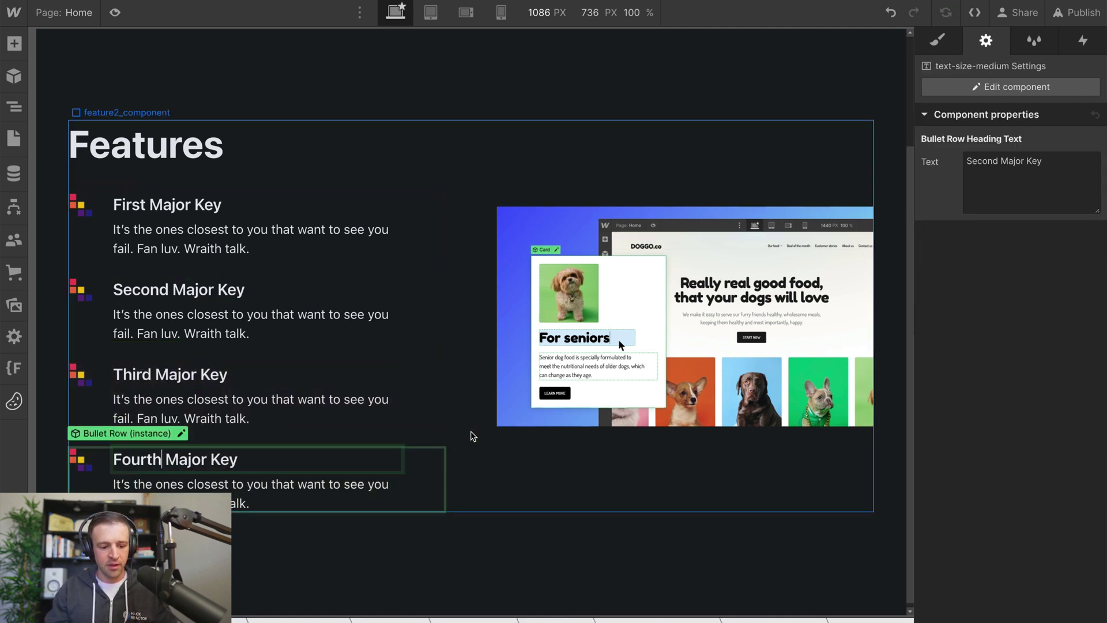
{"action": "left_click", "coordinate": [231, 304]}
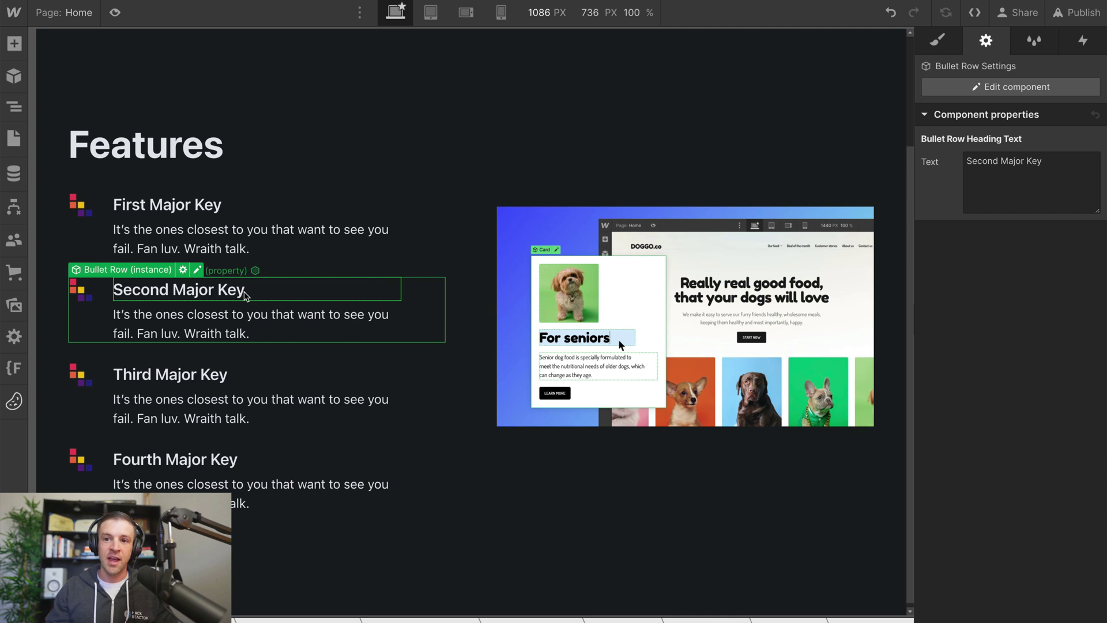
- Edit the Bullet Row component, select its heading, and show the Bullet Row Heading property options
{"action": "double_click", "coordinate": [247, 332]}
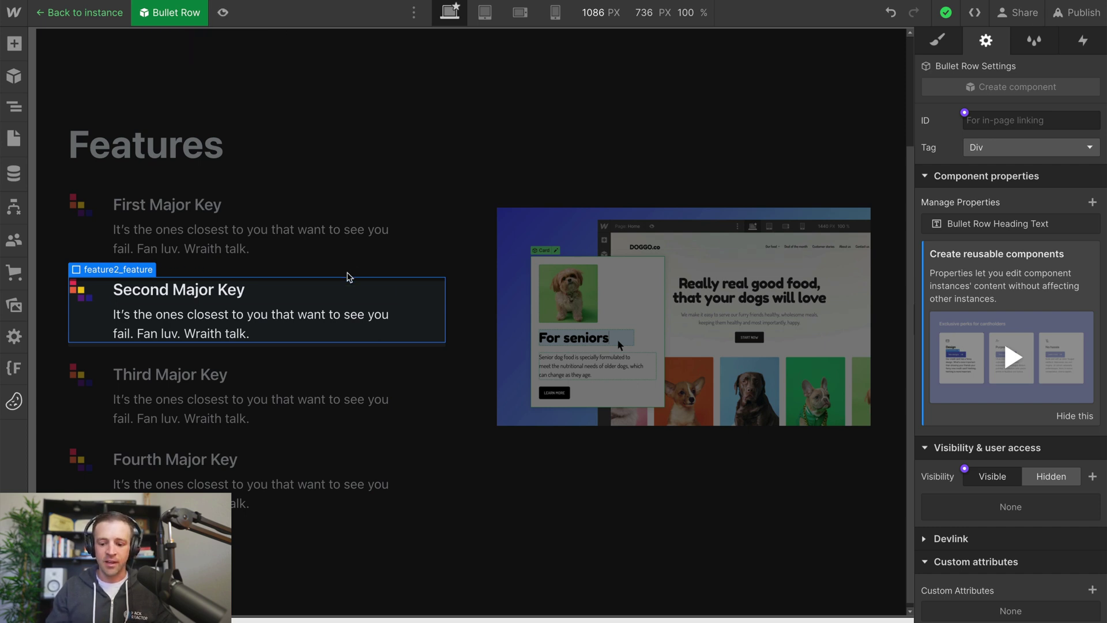
{"action": "left_click", "coordinate": [235, 296]}
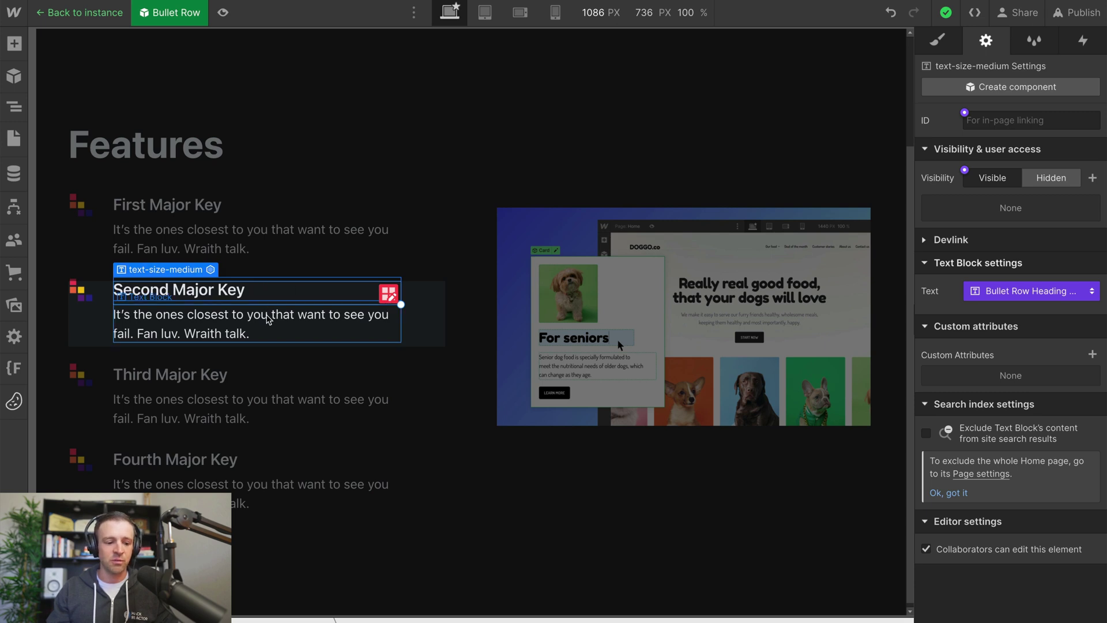
{"action": "left_click", "coordinate": [997, 289]}
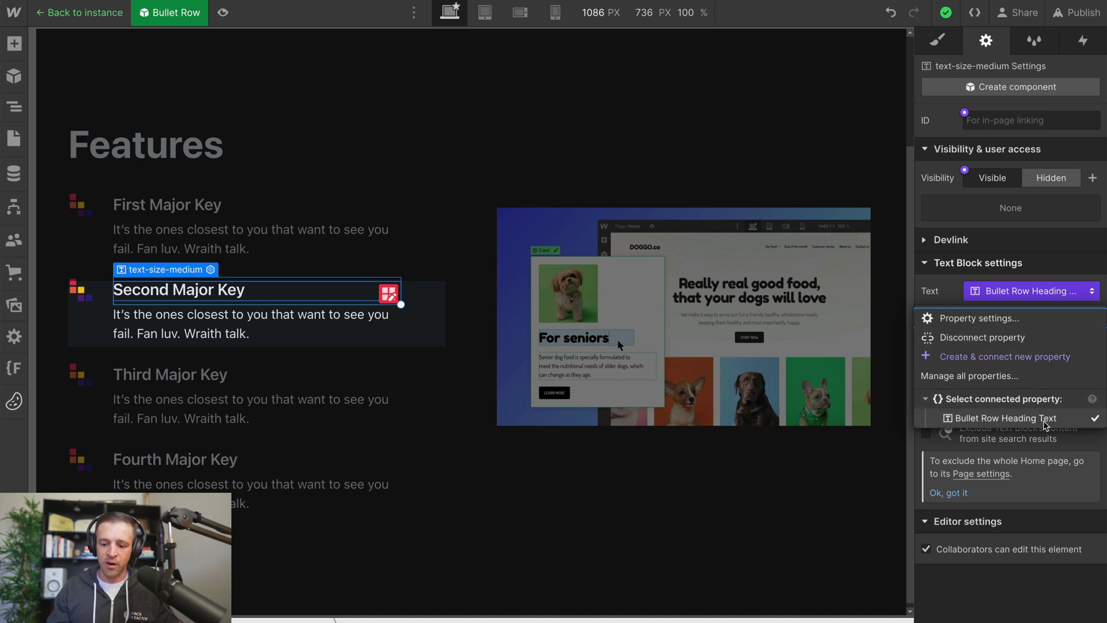
- Turn off Multiline for Bullet Row Heading Text, then choose Manage all properties
{"action": "left_click", "coordinate": [975, 322]}
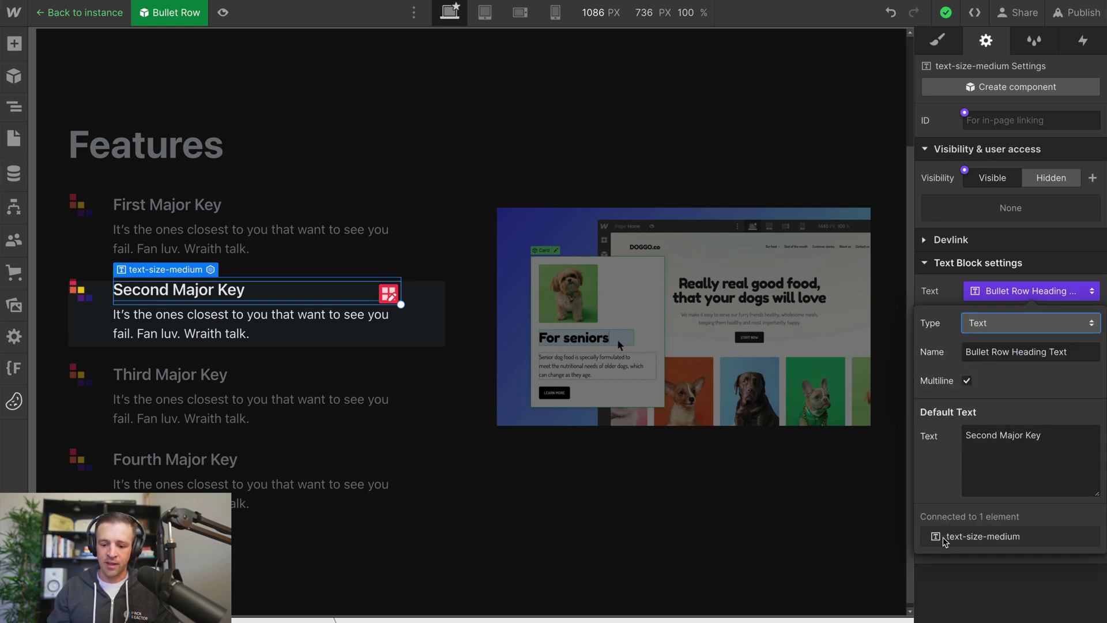
{"action": "left_click", "coordinate": [967, 381]}
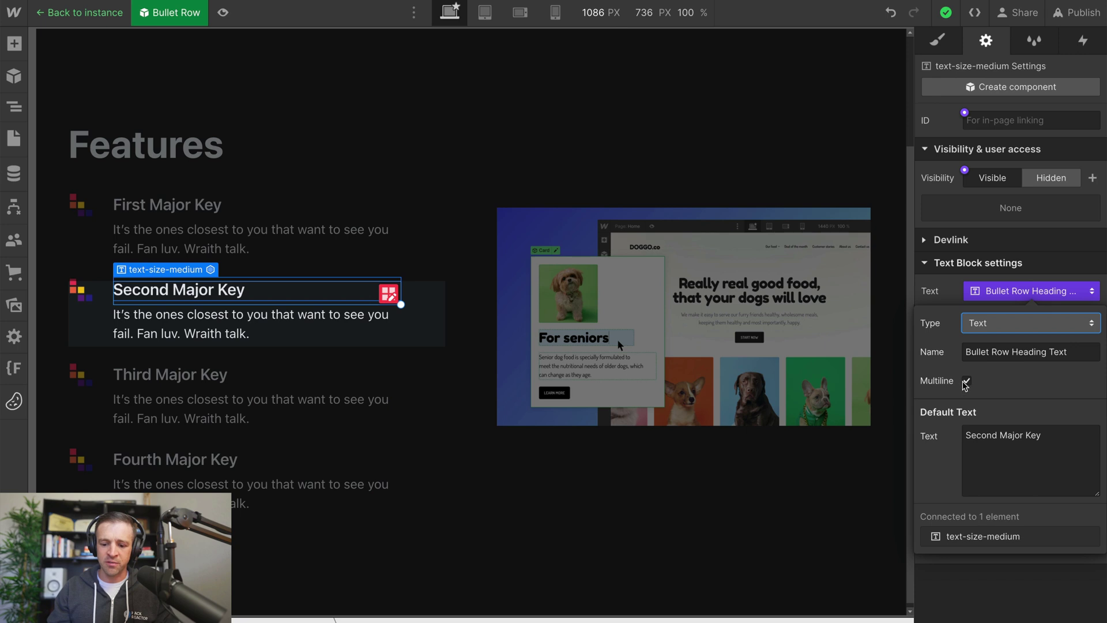
{"action": "left_click", "coordinate": [967, 381]}
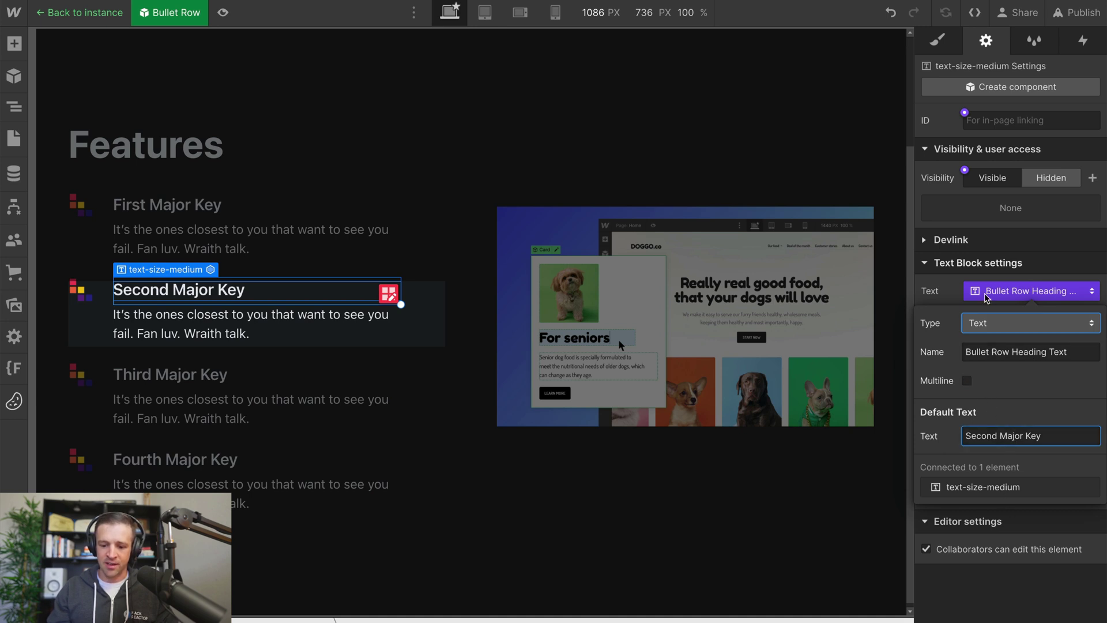
{"action": "left_click", "coordinate": [961, 285]}
{"action": "left_click", "coordinate": [990, 292]}
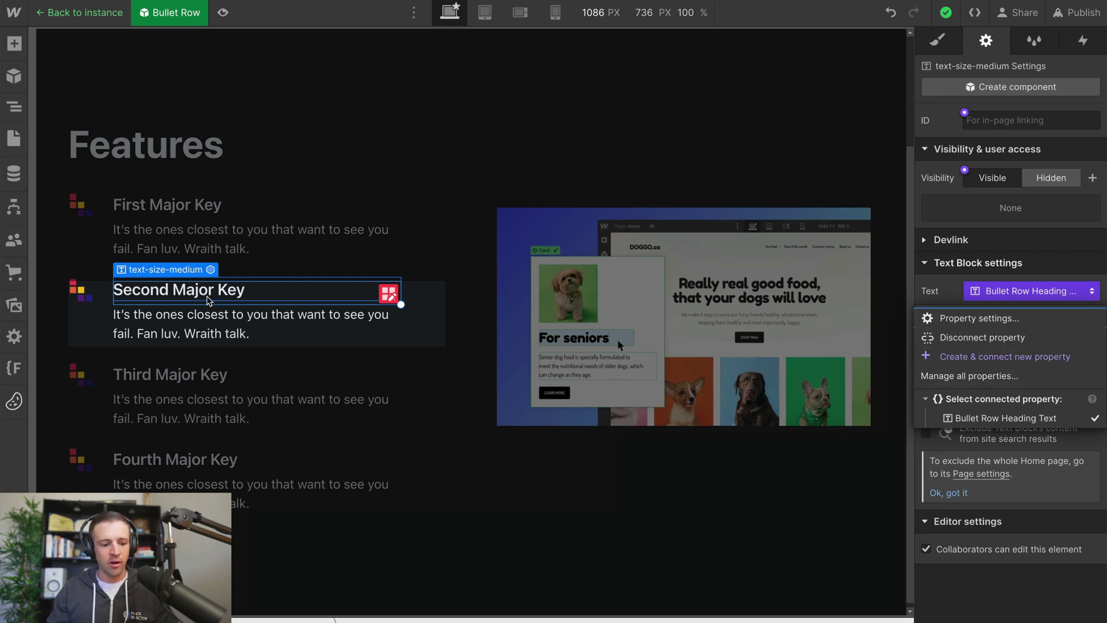
{"action": "left_click", "coordinate": [979, 377]}
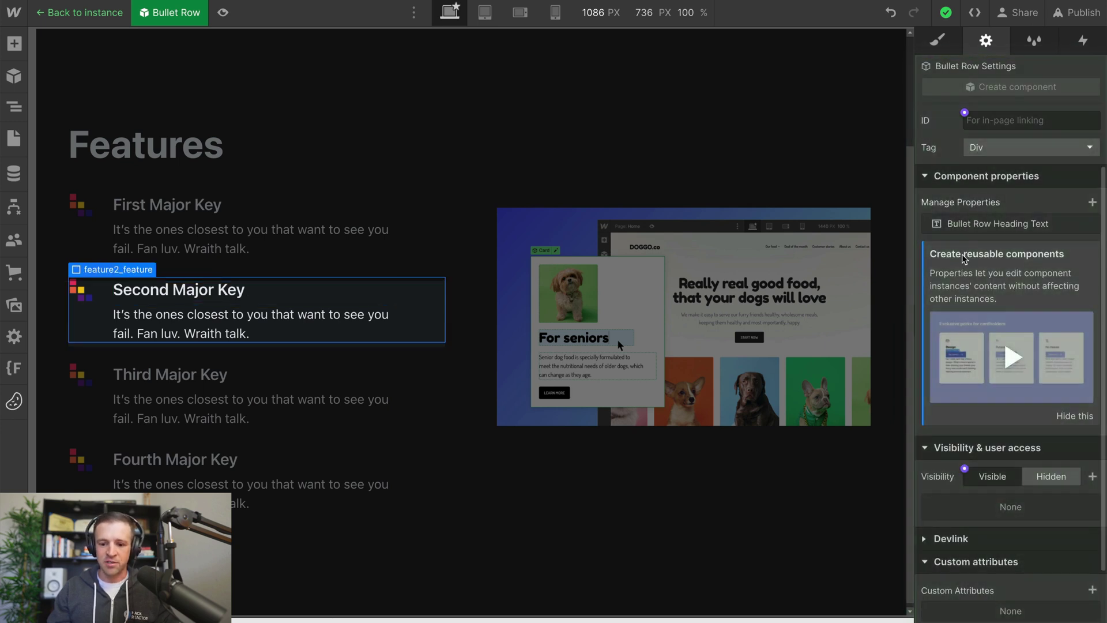
- Delete the Bullet Row Heading Text property, undo that with Ctrl+Z, and exit to Home
{"action": "scroll", "coordinate": [1000, 219], "scroll_direction": "down", "scroll_amount": 3}
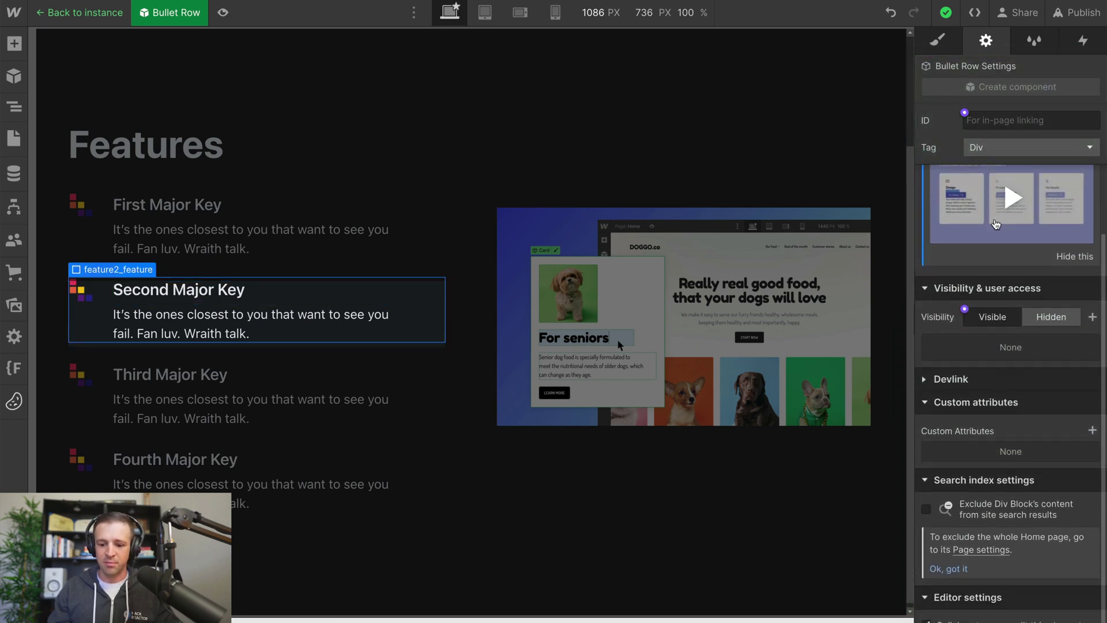
{"action": "scroll", "coordinate": [974, 426], "scroll_direction": "up", "scroll_amount": 3}
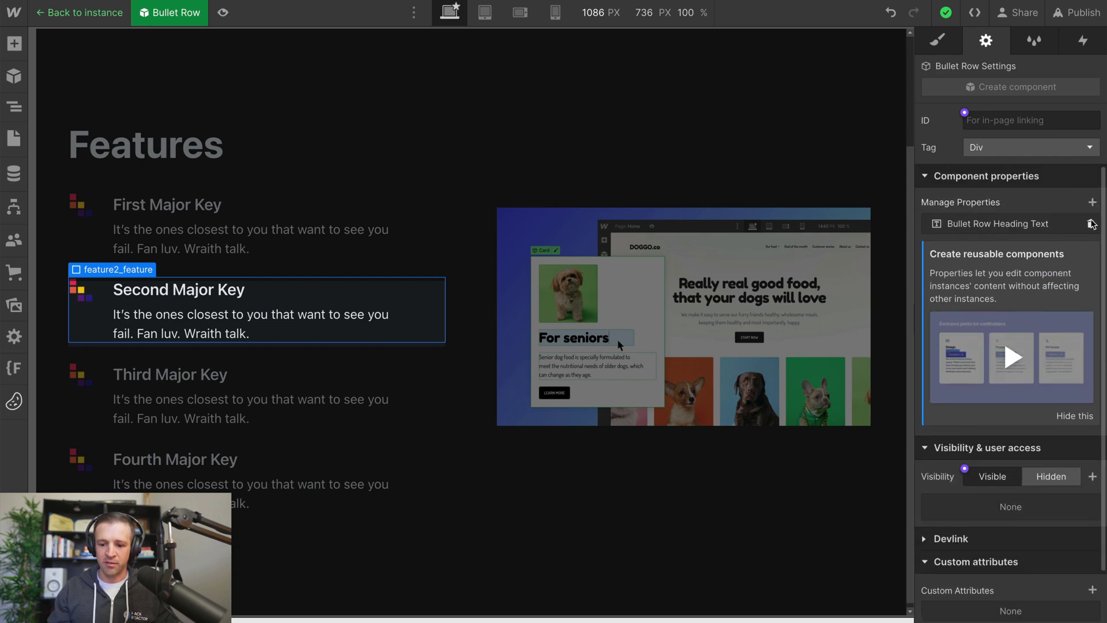
{"action": "left_click", "coordinate": [1091, 223]}
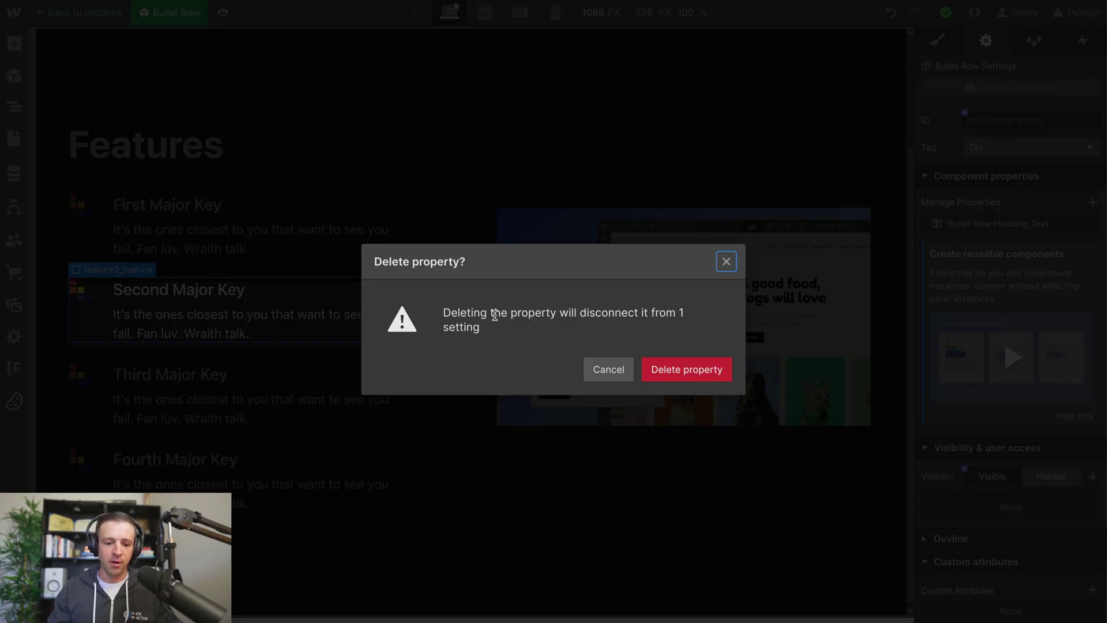
{"action": "left_click_drag", "start_coordinate": [495, 315], "coordinate": [519, 329]}
{"action": "left_click", "coordinate": [685, 372]}
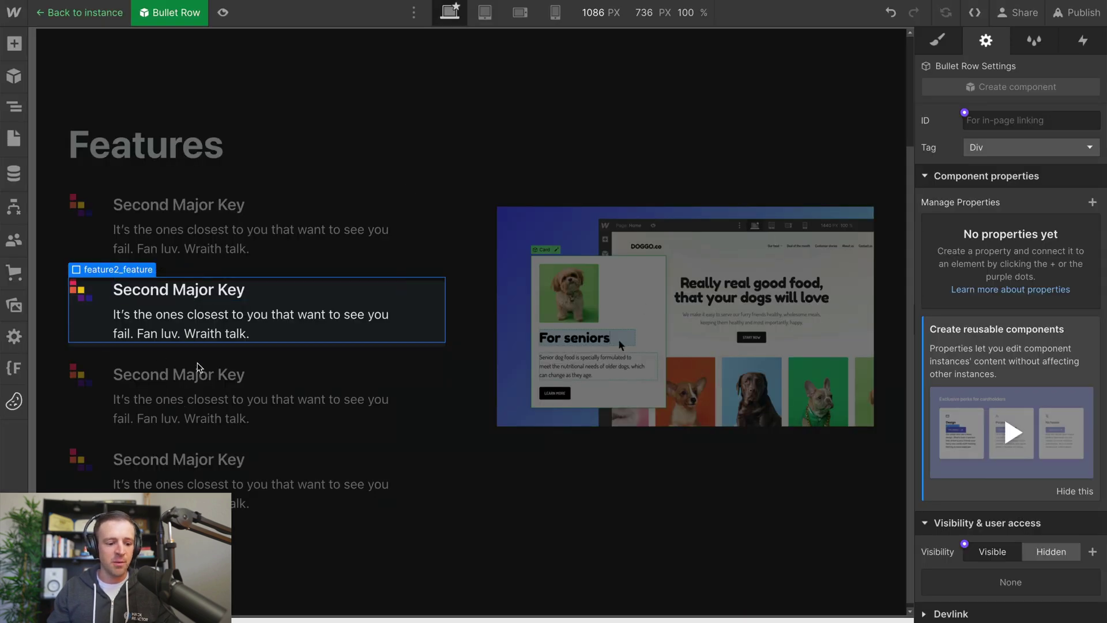
{"action": "key", "text": "ctrl+z"}
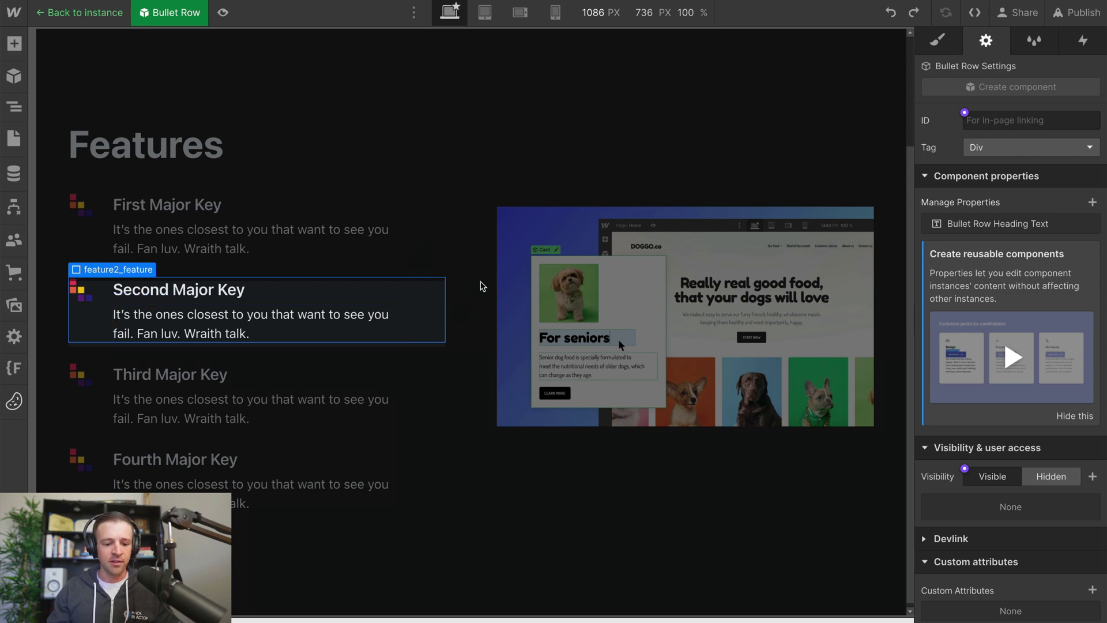
{"action": "key", "text": "Escape"}
- Select the features section, create a component named 'Features' from it, and exit editing
{"action": "left_click", "coordinate": [403, 227]}
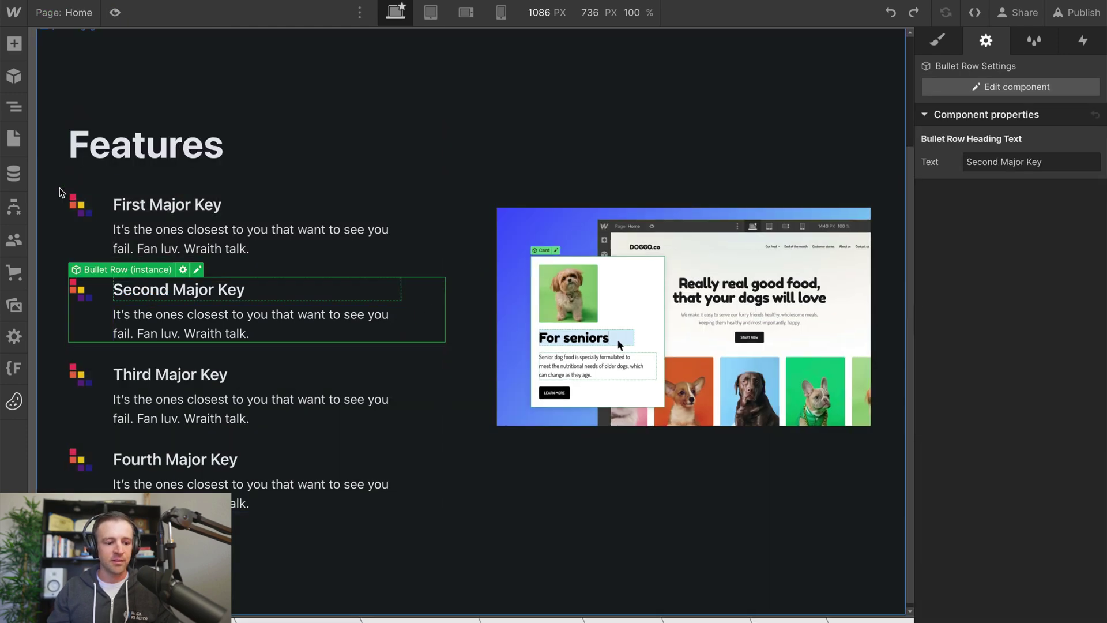
{"action": "key", "text": "z"}
{"action": "scroll", "coordinate": [332, 331], "scroll_direction": "up", "scroll_amount": 1}
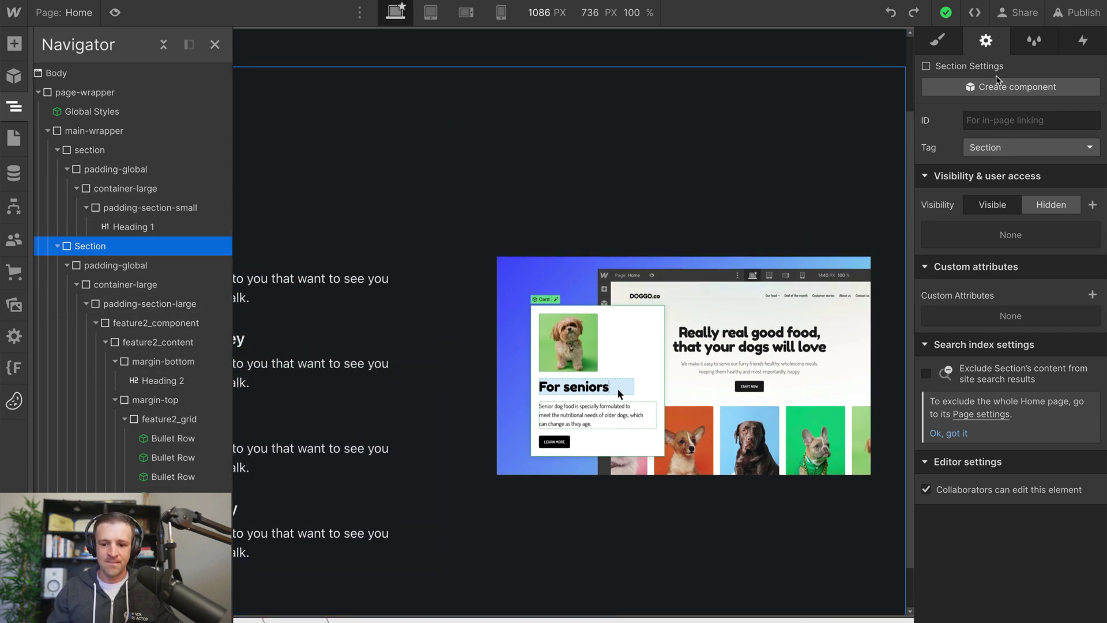
{"action": "left_click", "coordinate": [1010, 86]}
{"action": "type", "text": "Features"}
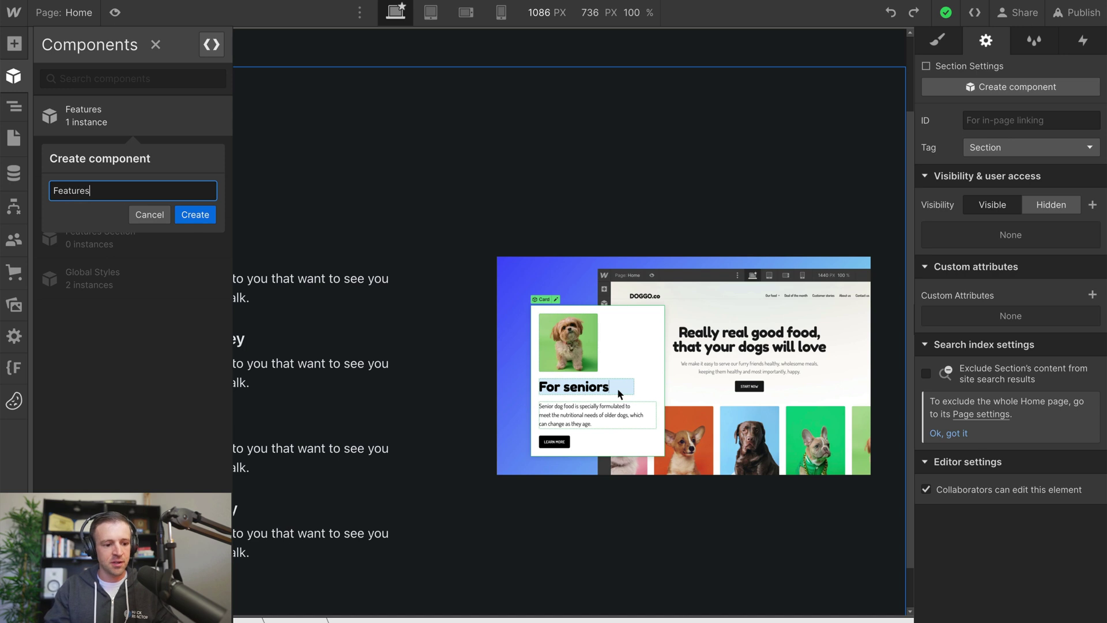
{"action": "left_click", "coordinate": [207, 221]}
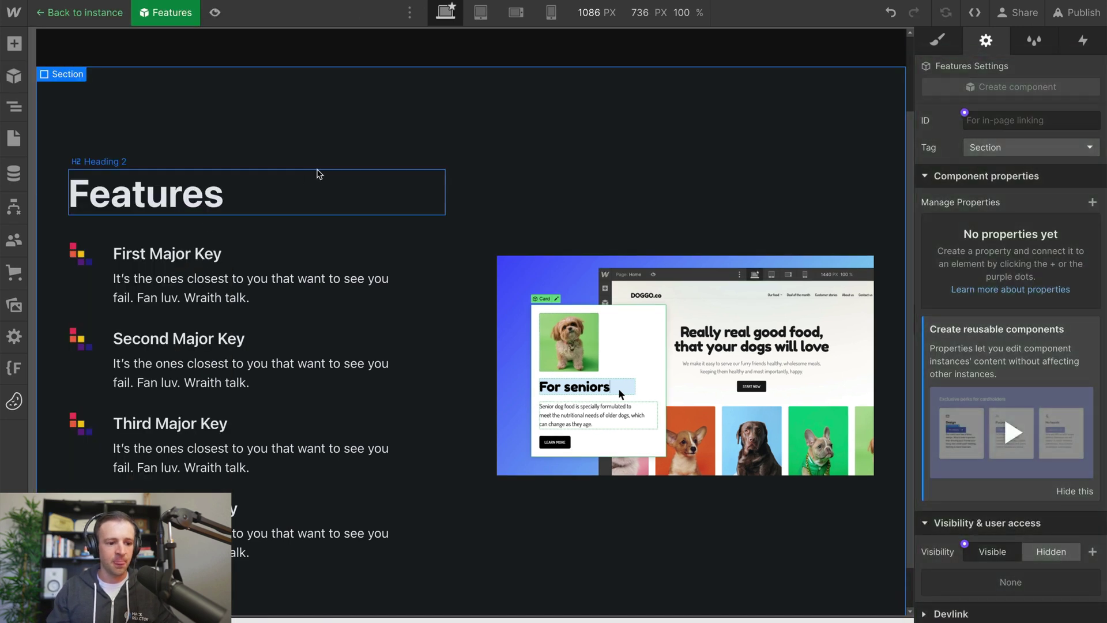
{"action": "scroll", "coordinate": [316, 173], "scroll_direction": "down", "scroll_amount": 1}
{"action": "scroll", "coordinate": [319, 174], "scroll_direction": "up", "scroll_amount": 1}
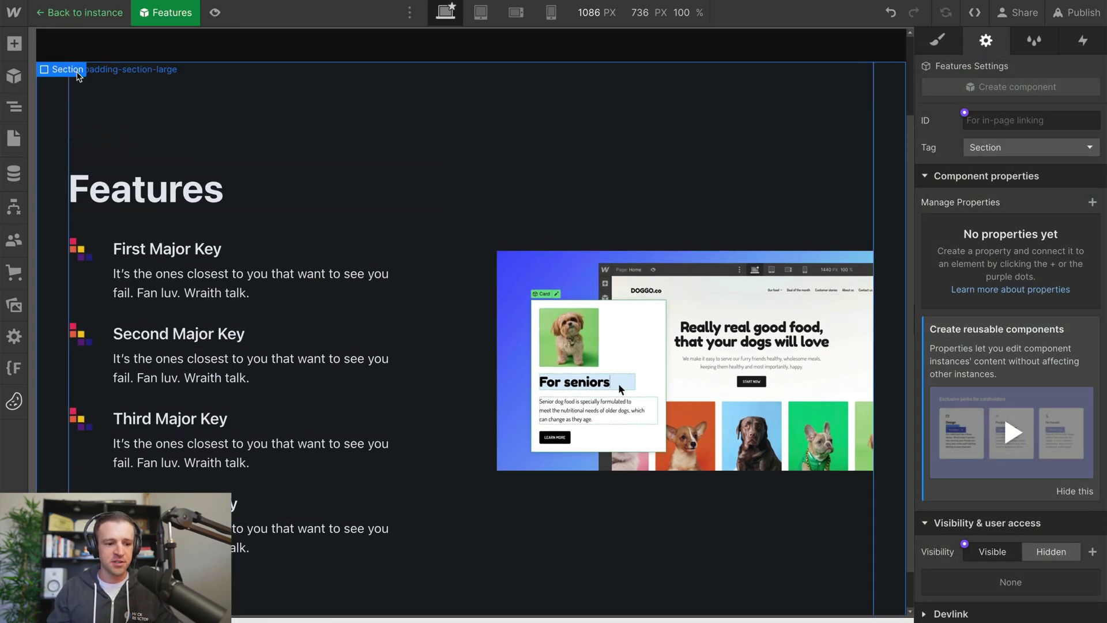
{"action": "left_click", "coordinate": [14, 107]}
{"action": "key", "text": "Escape"}
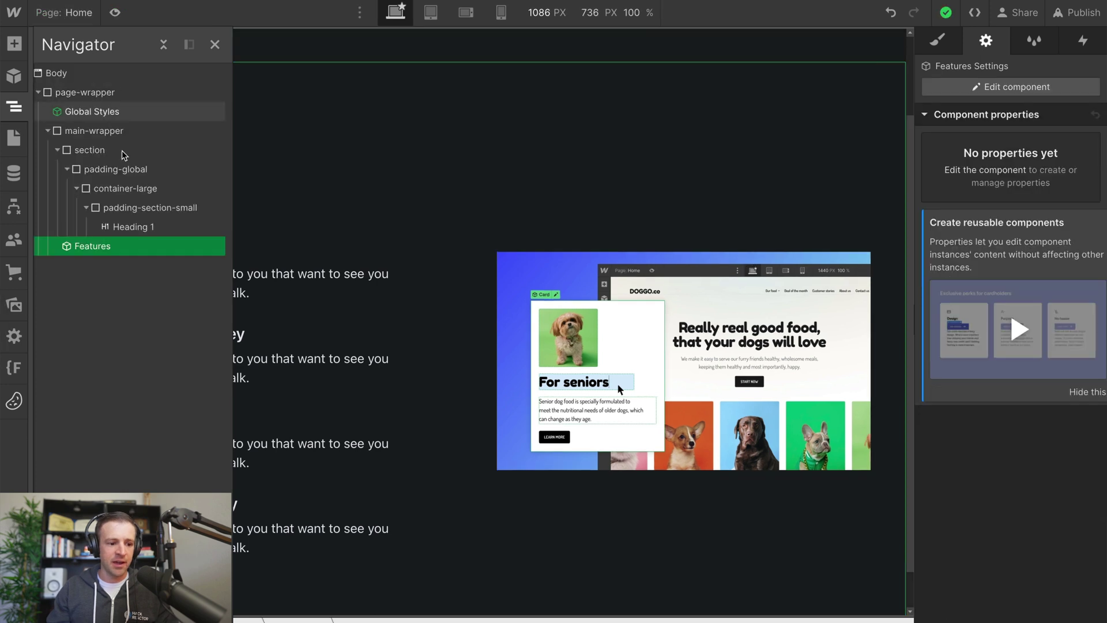
- Inspect the Features component's fully expanded element tree in the Navigator
{"action": "double_click", "coordinate": [90, 247]}
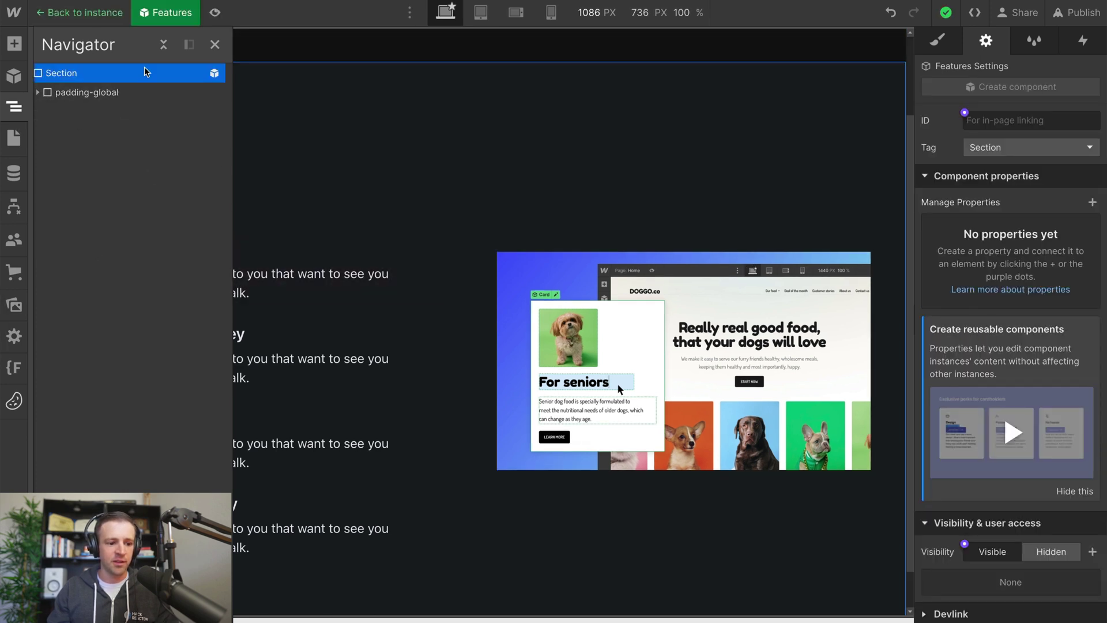
{"action": "left_click", "coordinate": [166, 47]}
{"action": "left_click", "coordinate": [165, 46]}
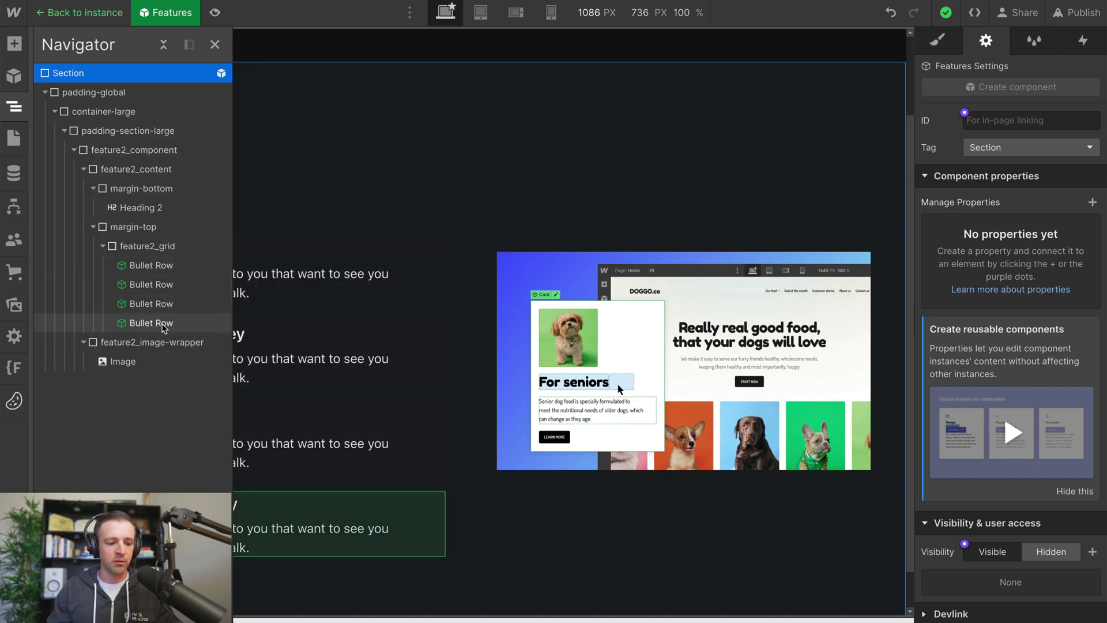
{"action": "left_click", "coordinate": [440, 415]}
{"action": "scroll", "coordinate": [469, 371], "scroll_direction": "down", "scroll_amount": 1}
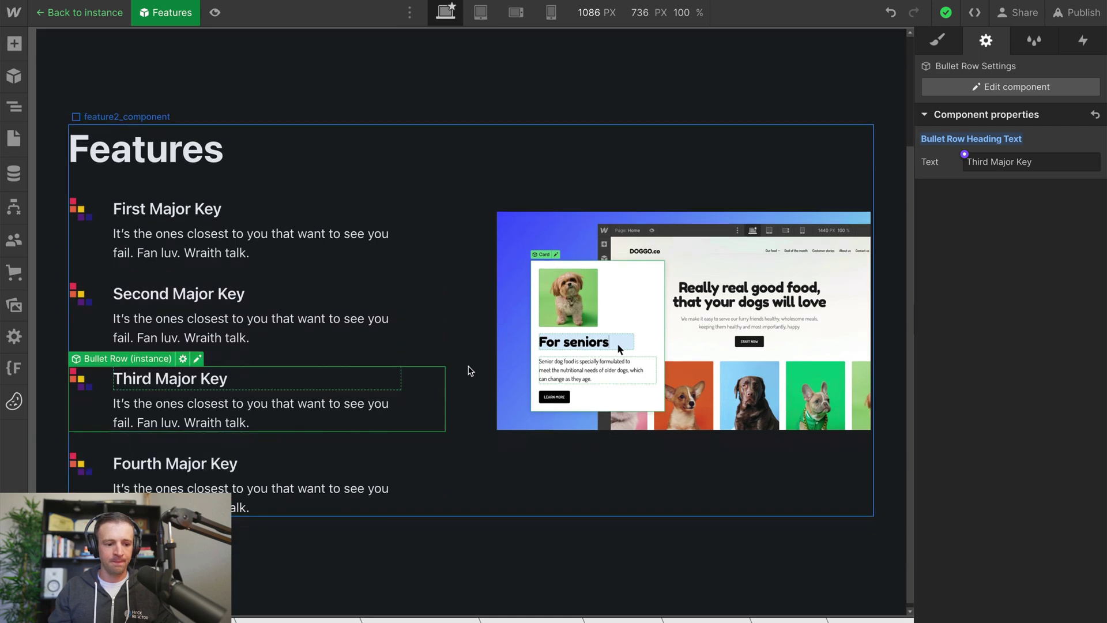
{"action": "scroll", "coordinate": [469, 371], "scroll_direction": "up", "scroll_amount": 2}
{"action": "left_click", "coordinate": [13, 108]}
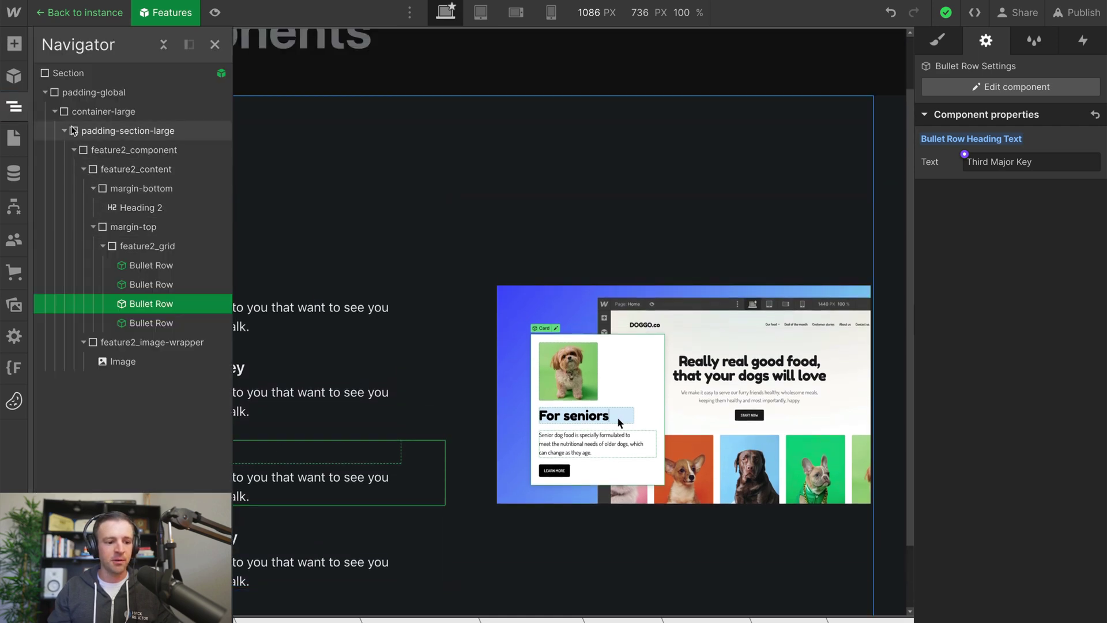
- On the Home page, select the Features instance under main-wrapper and duplicate it with Ctrl+D
{"action": "left_click", "coordinate": [81, 17]}
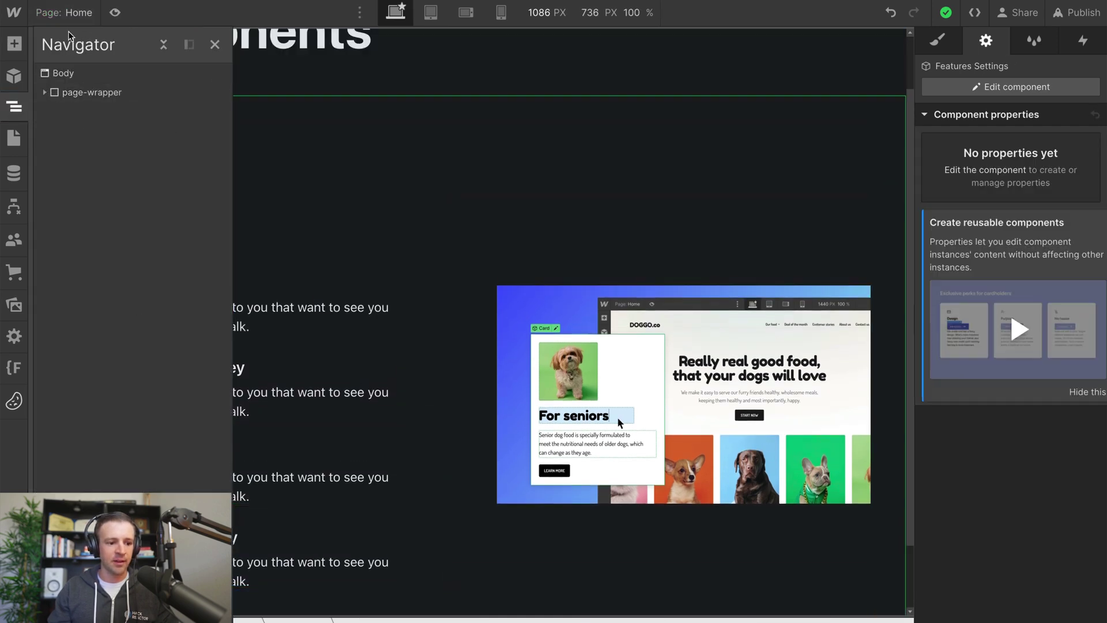
{"action": "left_click", "coordinate": [53, 97]}
{"action": "left_click", "coordinate": [44, 92]}
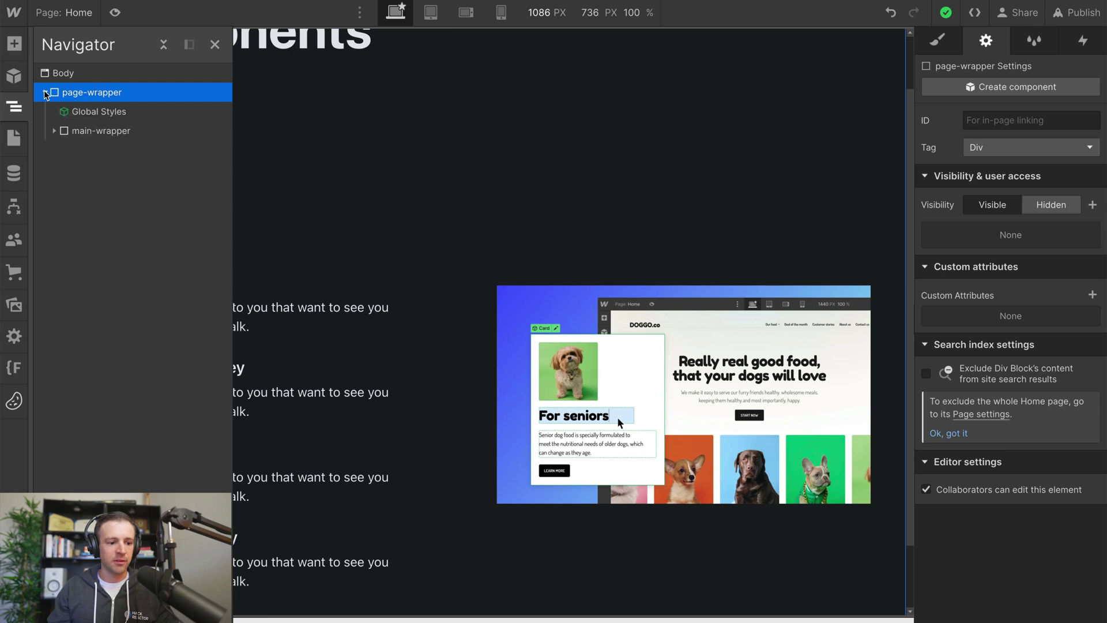
{"action": "left_click", "coordinate": [54, 130]}
{"action": "left_click", "coordinate": [79, 171]}
{"action": "key", "text": "ctrl+d"}
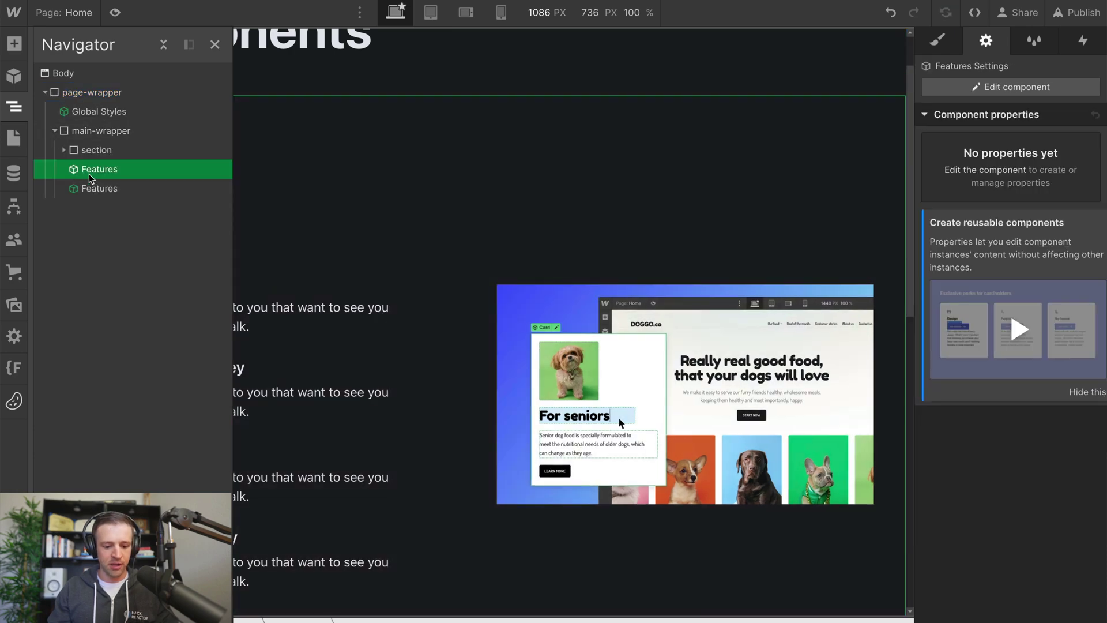
{"action": "key", "text": "z"}
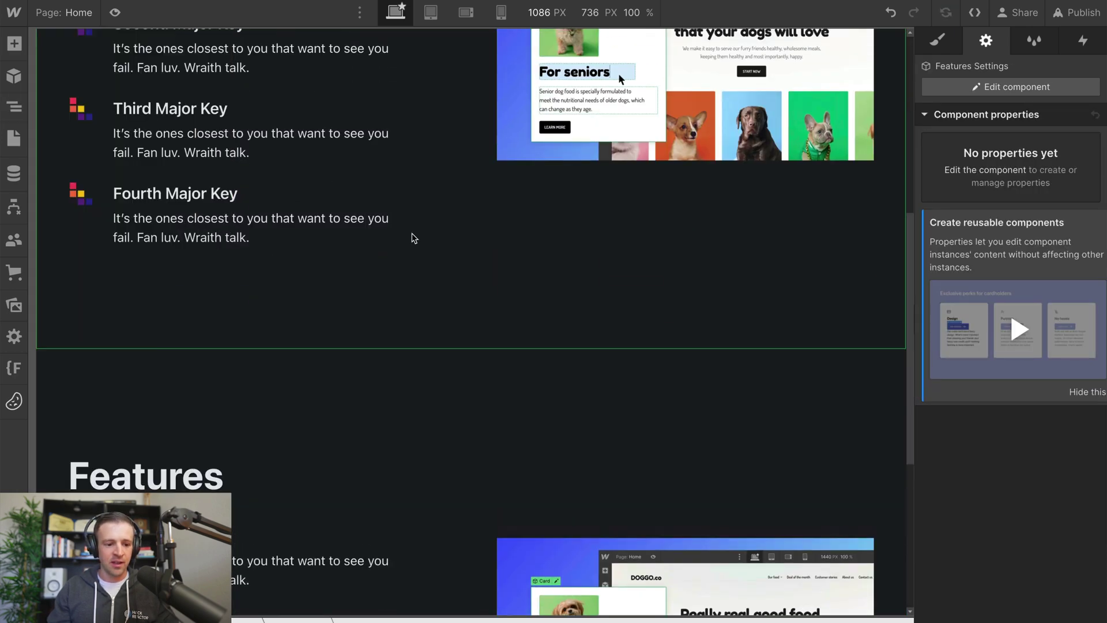
{"action": "scroll", "coordinate": [431, 263], "scroll_direction": "up", "scroll_amount": 5}
{"action": "scroll", "coordinate": [431, 263], "scroll_direction": "down", "scroll_amount": 10}
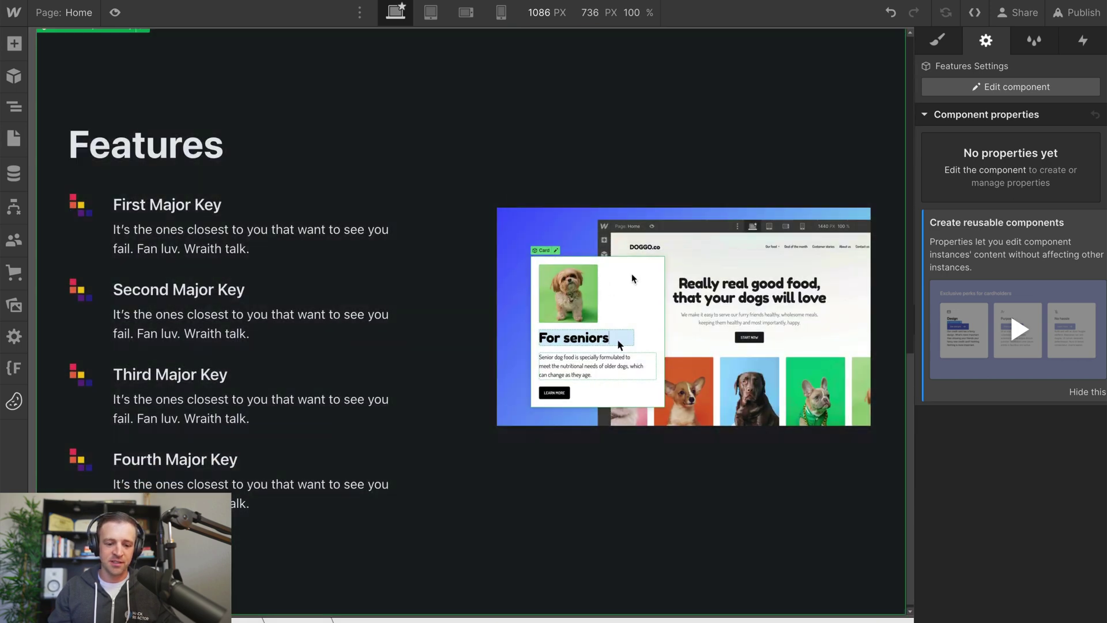
- Inside the Features component, connect the image to a new property named 'Image'
{"action": "double_click", "coordinate": [570, 261]}
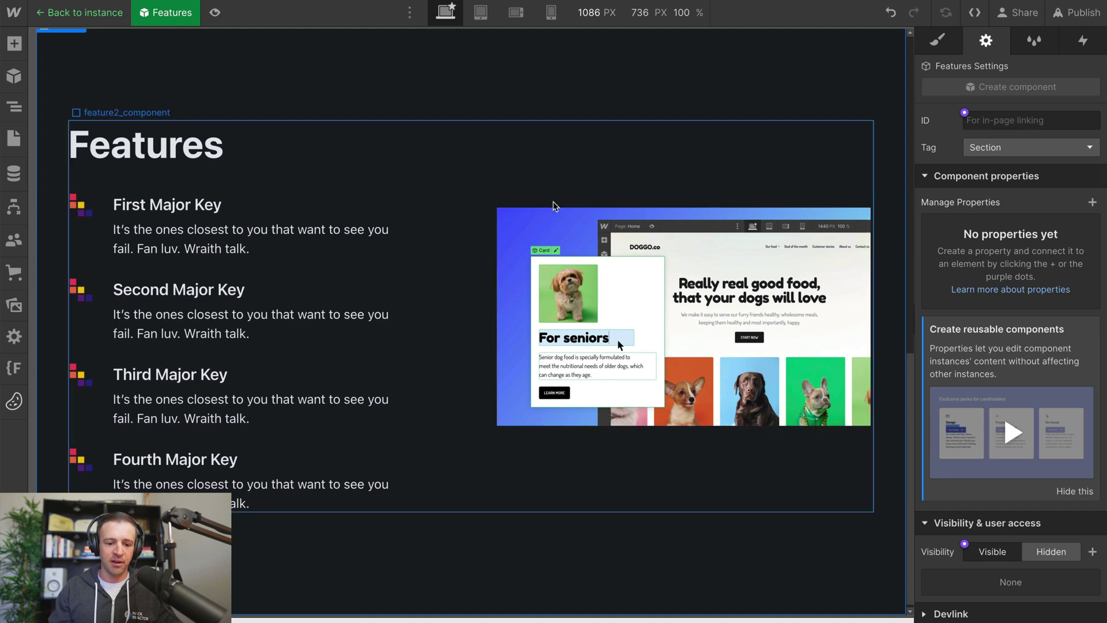
{"action": "left_click", "coordinate": [561, 228]}
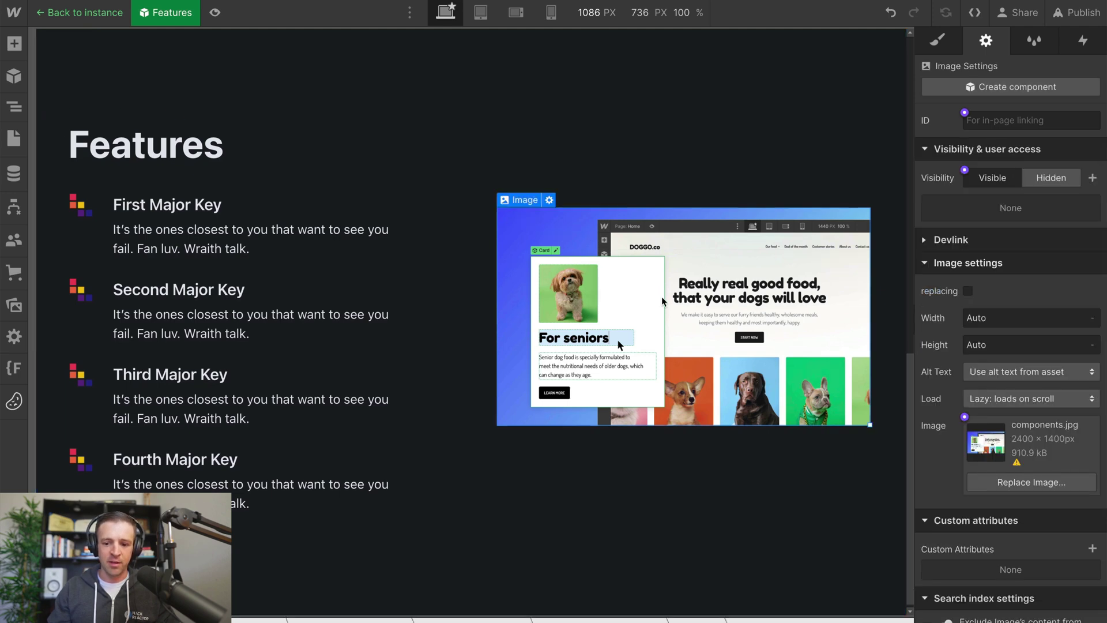
{"action": "scroll", "coordinate": [737, 263], "scroll_direction": "up", "scroll_amount": 1}
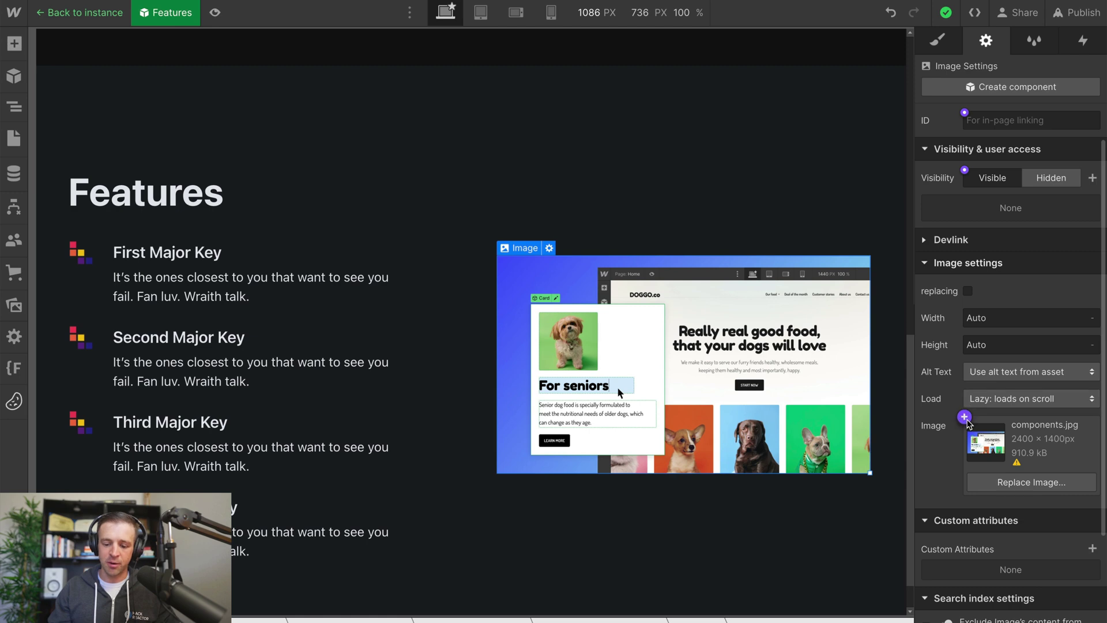
{"action": "left_click", "coordinate": [964, 417]}
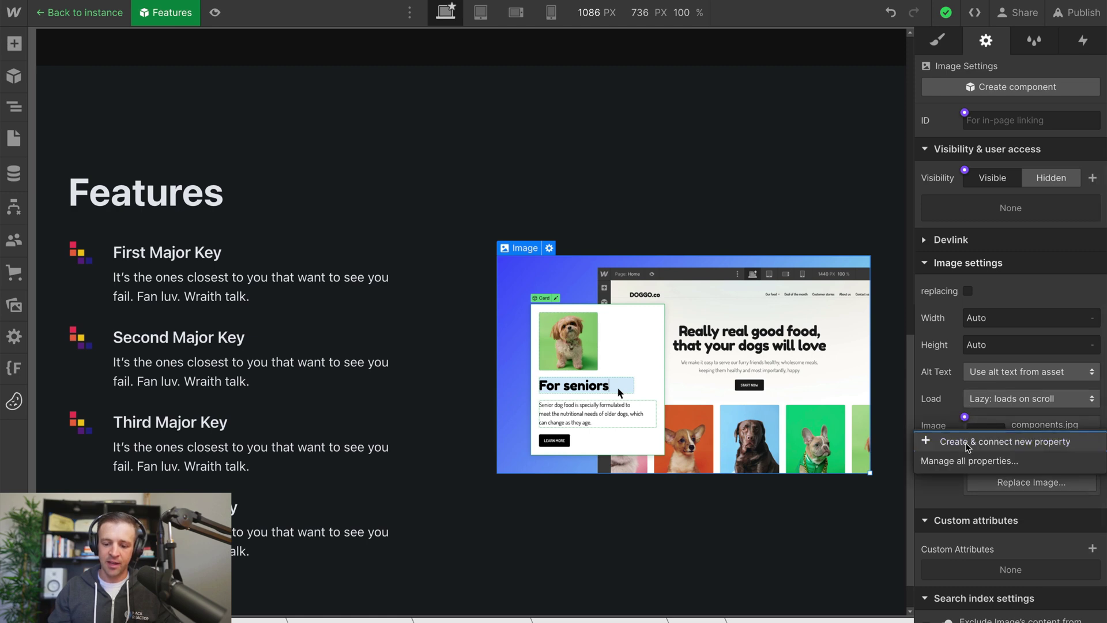
{"action": "left_click", "coordinate": [968, 444]}
{"action": "key", "text": "BackSpace"}
{"action": "type", "text": "Image"}
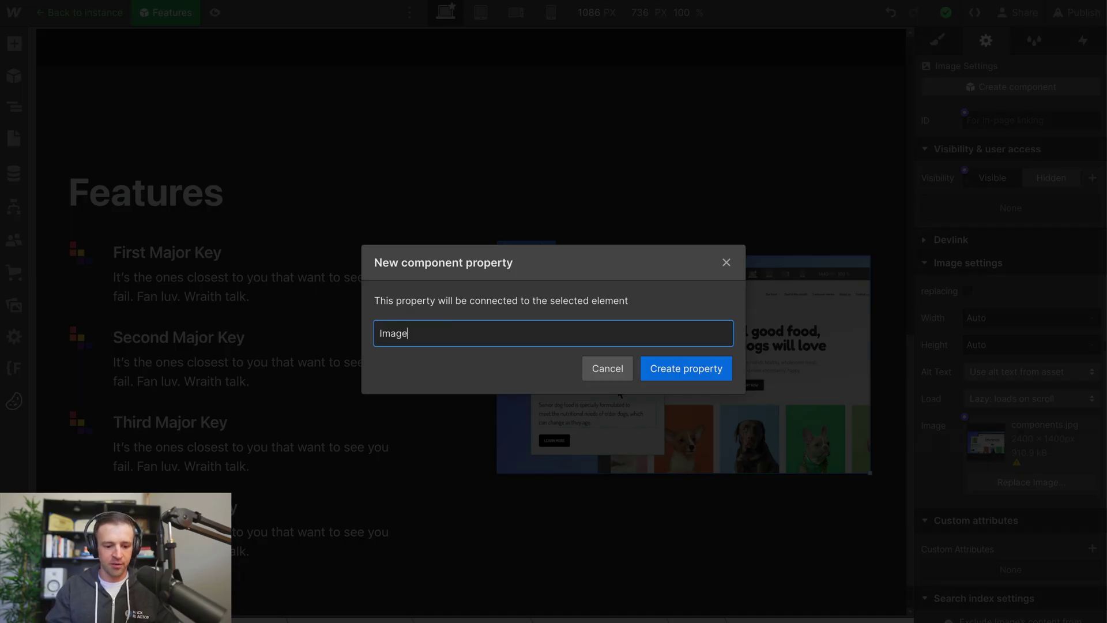
{"action": "left_click", "coordinate": [652, 372]}
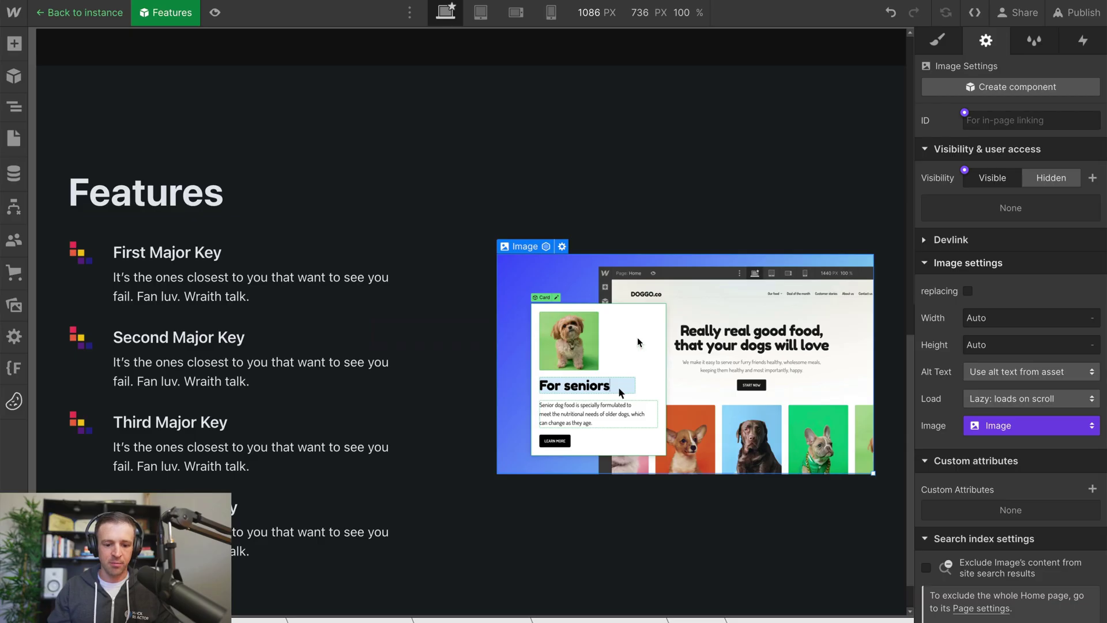
- Check that the Image property's default is components.jpg, then close the image settings
{"action": "left_click", "coordinate": [562, 248]}
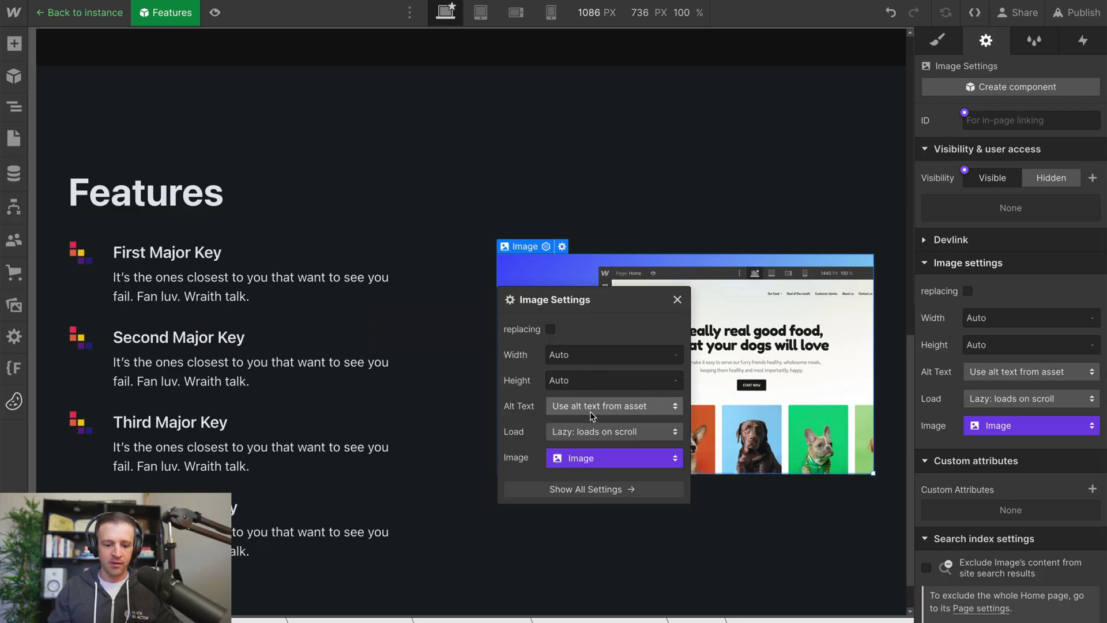
{"action": "left_click", "coordinate": [589, 461]}
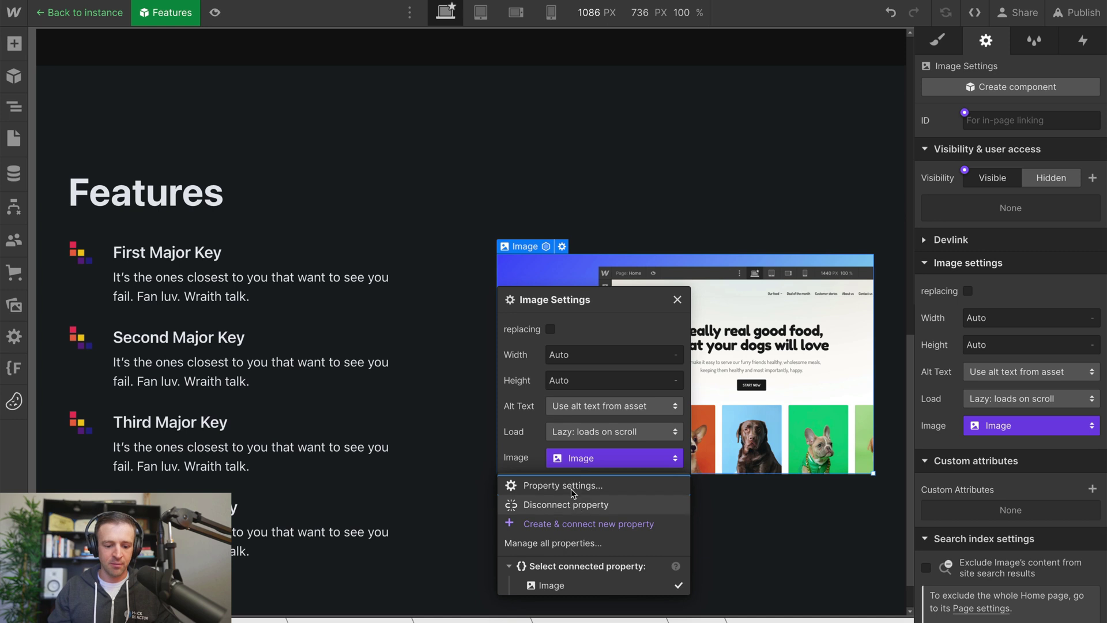
{"action": "left_click", "coordinate": [573, 488]}
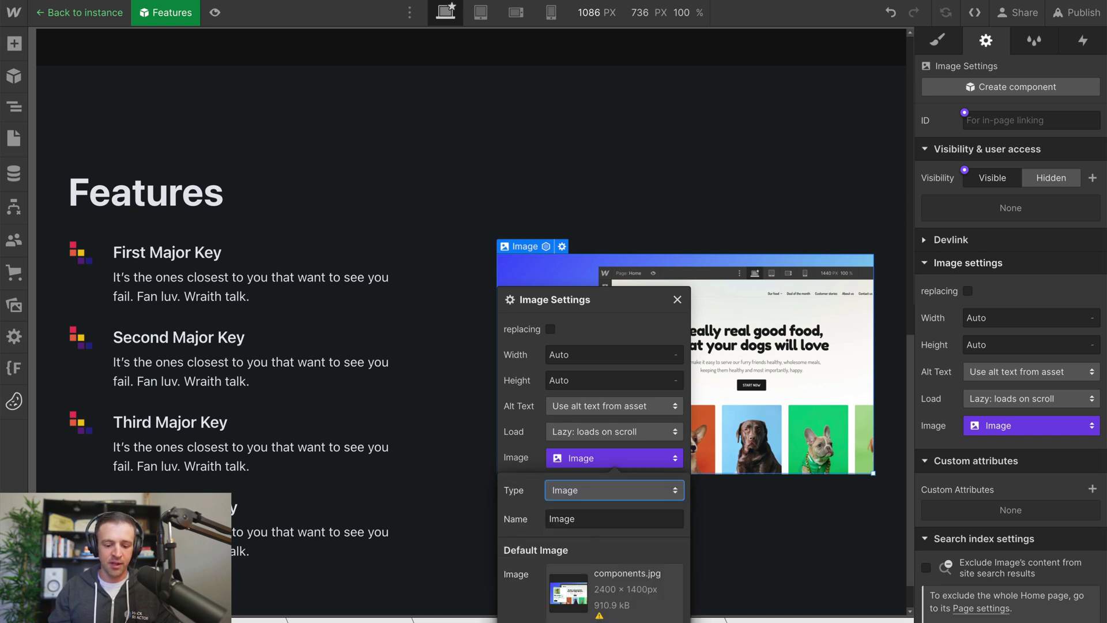
{"action": "left_click", "coordinate": [678, 300]}
{"action": "left_click", "coordinate": [677, 300]}
- Return to the Home page and select the Features instance
{"action": "left_click", "coordinate": [630, 213]}
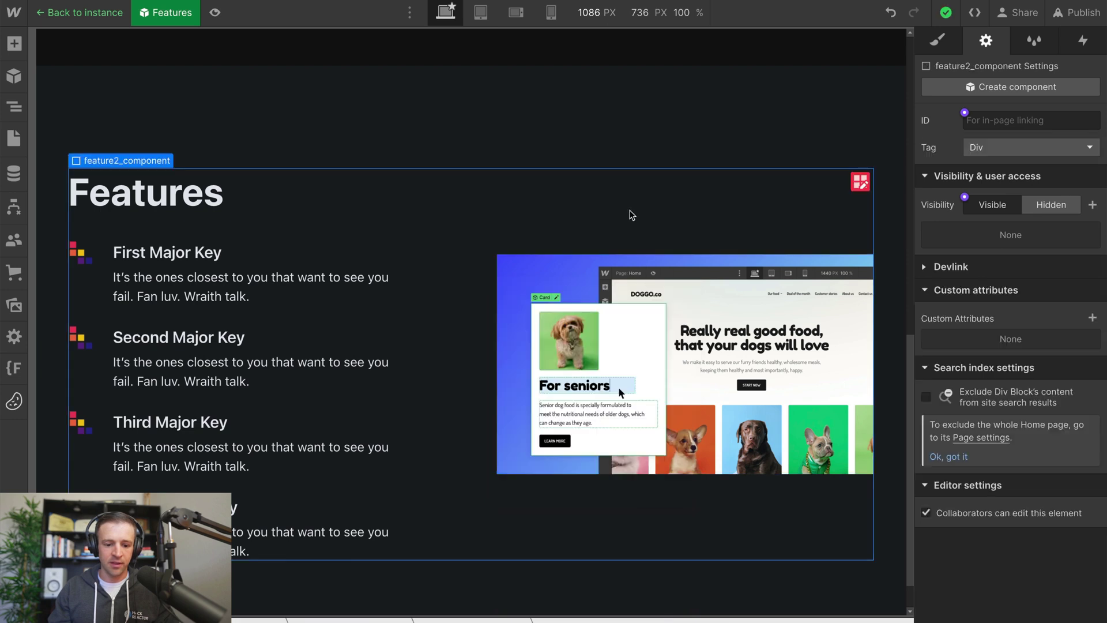
{"action": "left_click", "coordinate": [80, 12]}
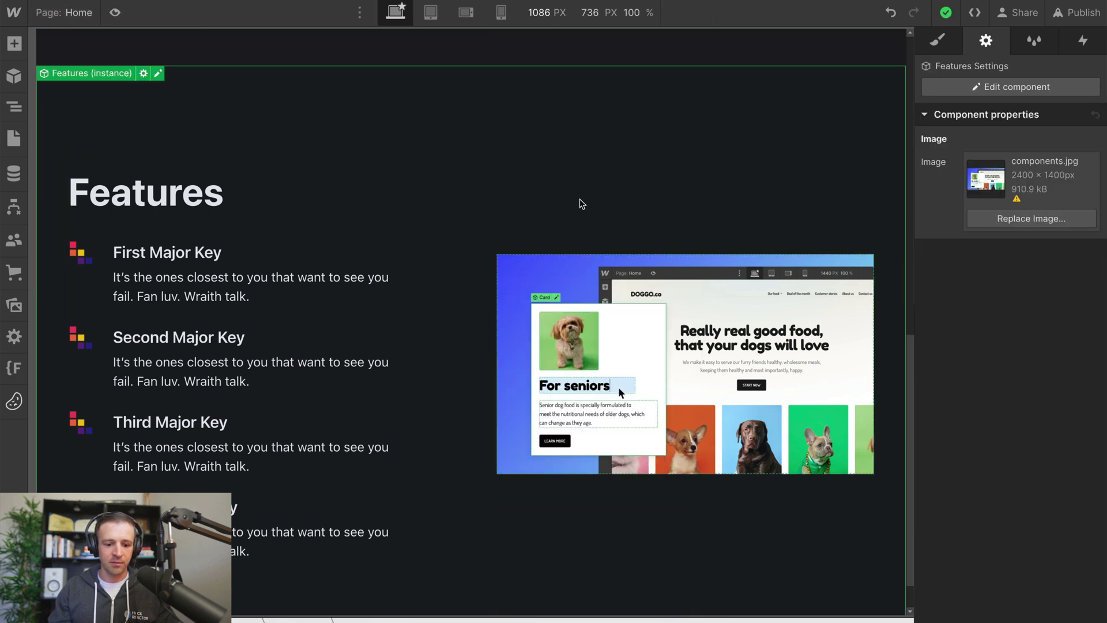
{"action": "left_click", "coordinate": [579, 353]}
{"action": "left_click", "coordinate": [473, 155]}
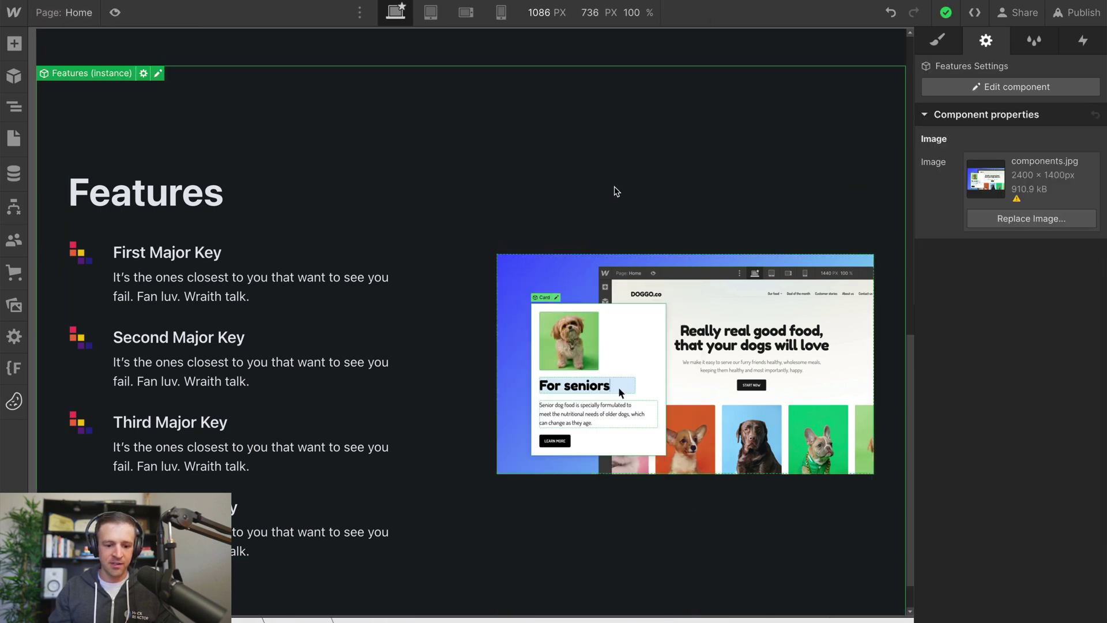
{"action": "scroll", "coordinate": [507, 259], "scroll_direction": "up", "scroll_amount": 1}
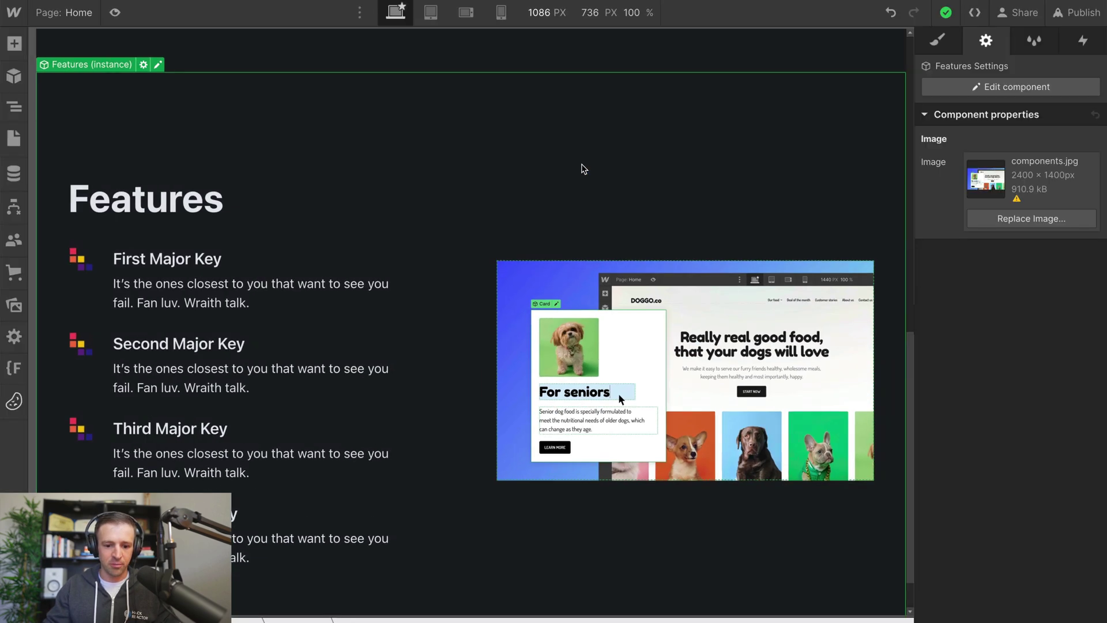
- Override this instance's Image with the black-and-white josbra-design moodboard photo
{"action": "left_click", "coordinate": [533, 284]}
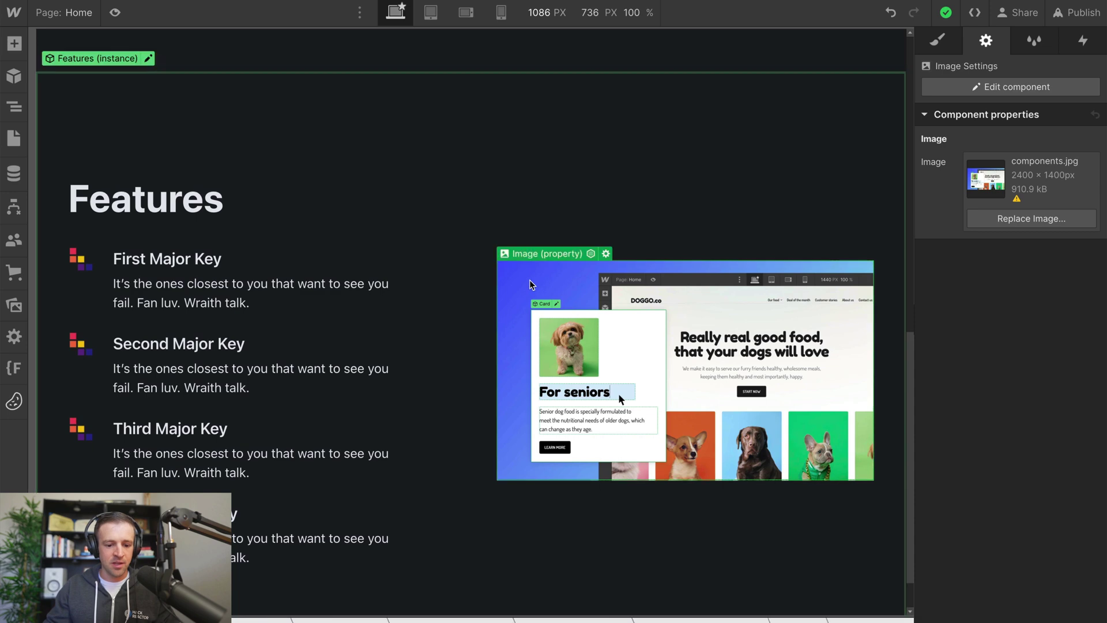
{"action": "left_click", "coordinate": [606, 253]}
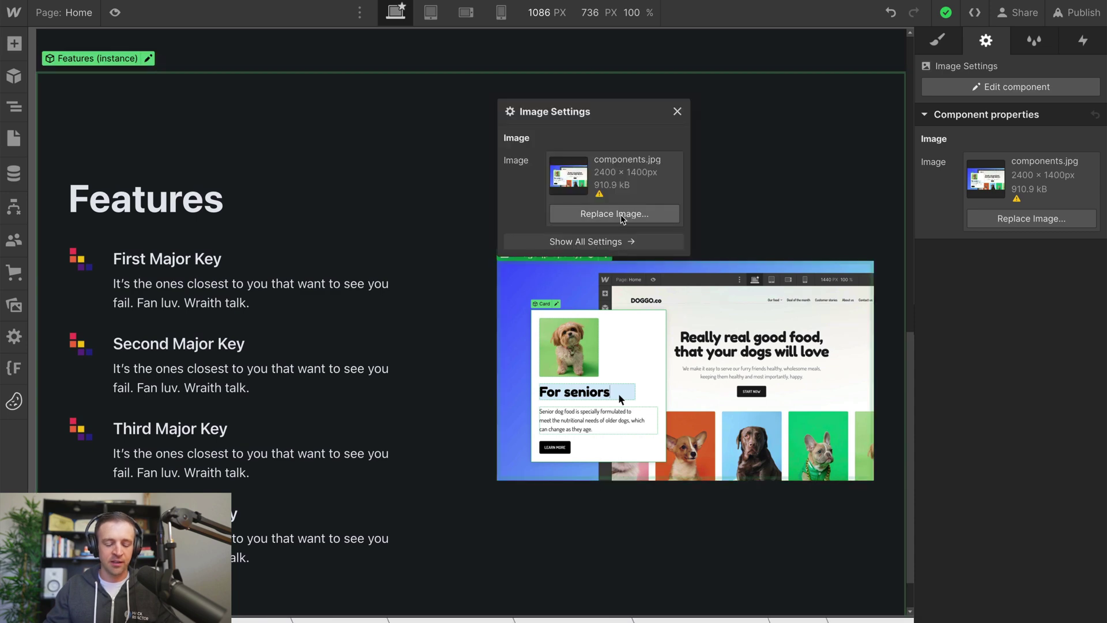
{"action": "left_click", "coordinate": [622, 215]}
{"action": "left_click", "coordinate": [194, 168]}
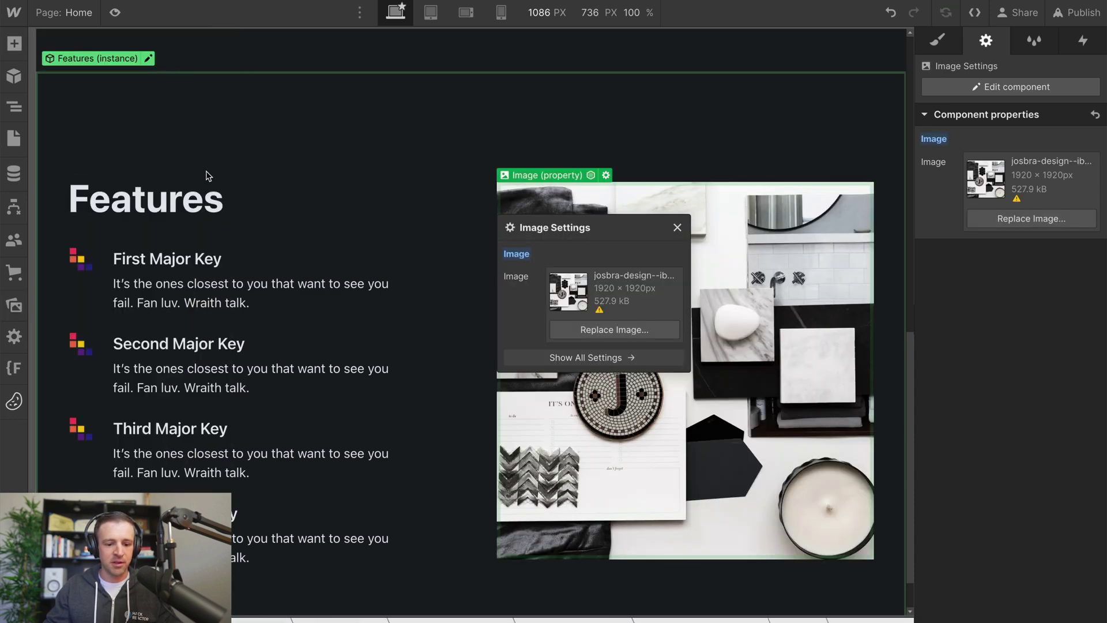
{"action": "left_click", "coordinate": [774, 145]}
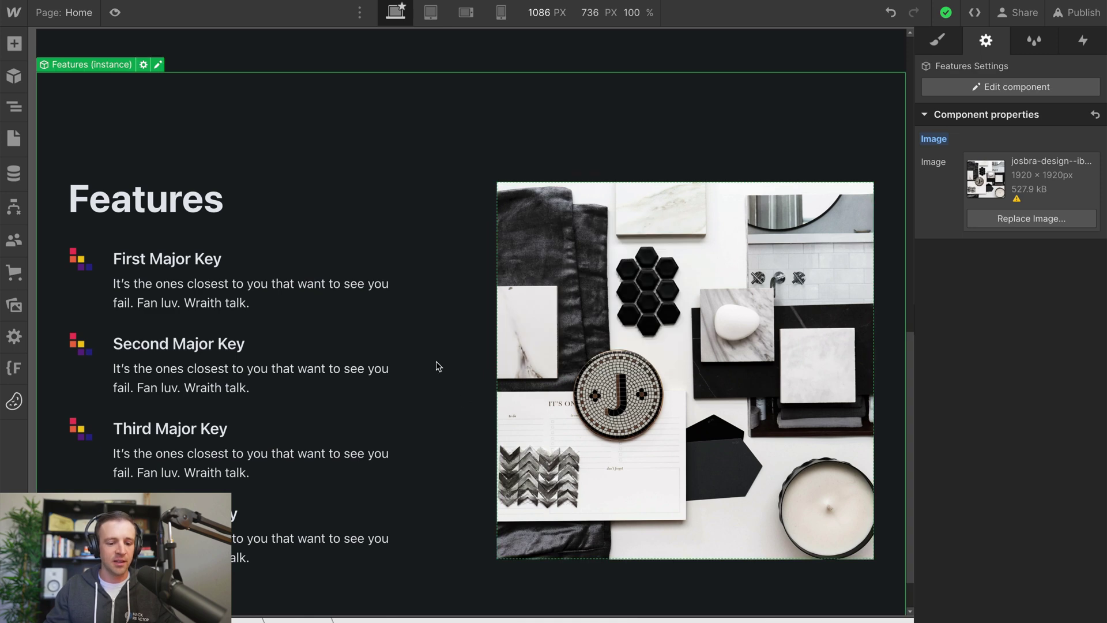
- Undo and redo the moodboard image replacement to compare it with components.jpg
{"action": "key", "text": "ctrl+z"}
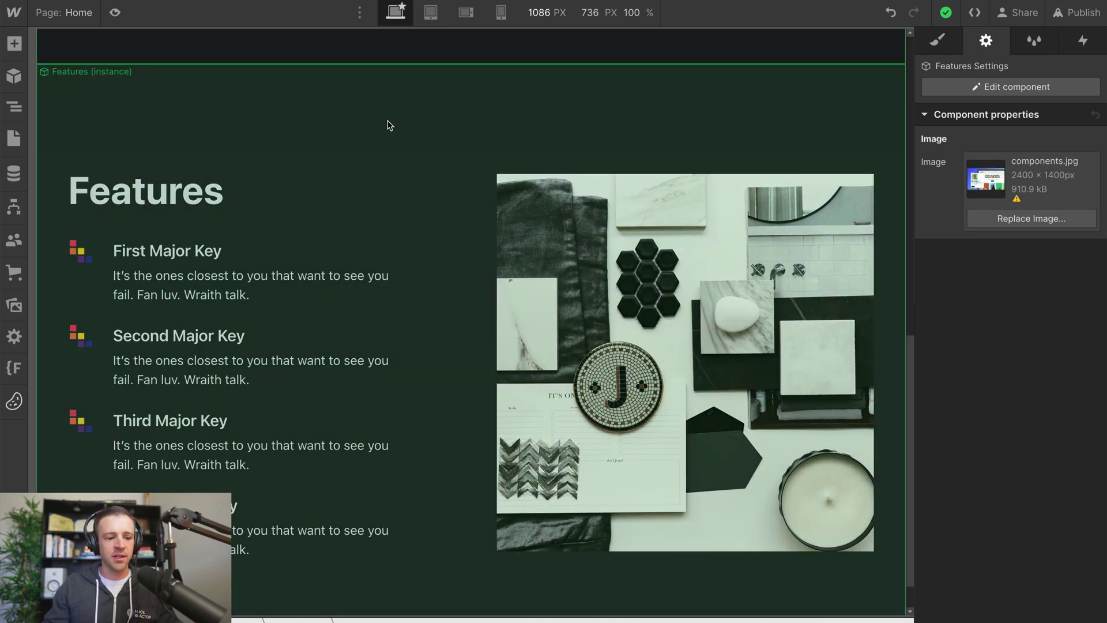
{"action": "key", "text": "ctrl+shift+z"}
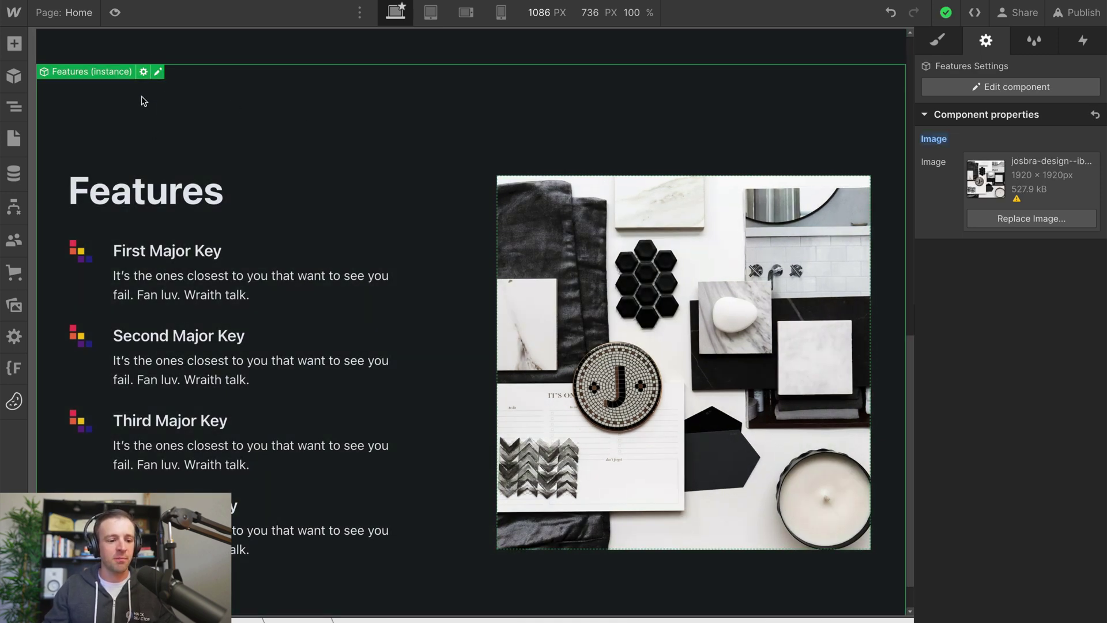
{"action": "left_click", "coordinate": [143, 71]}
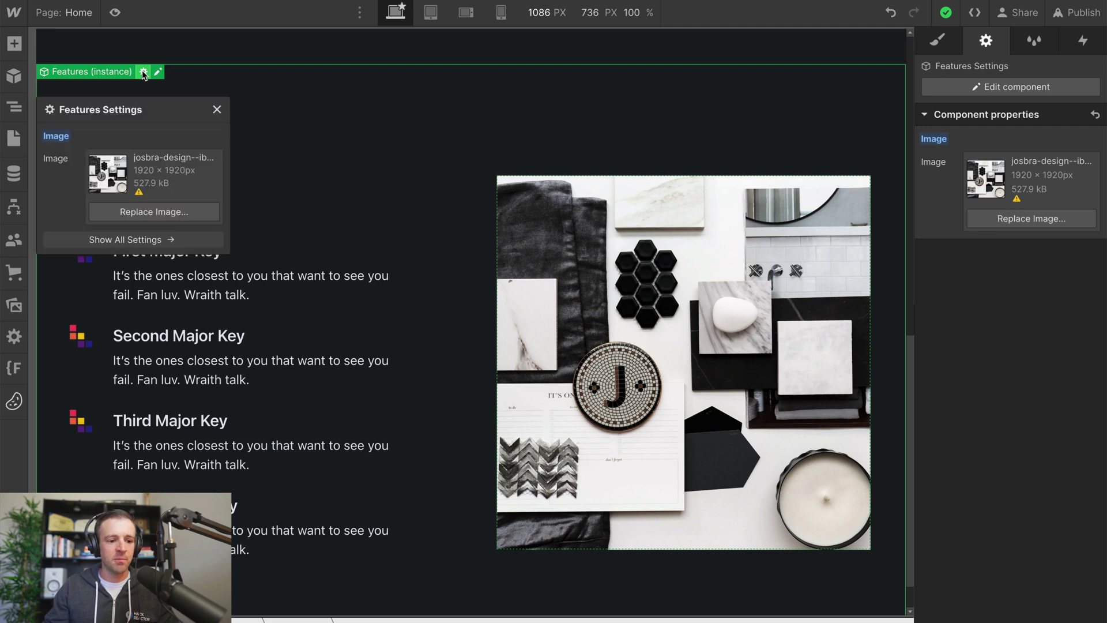
- Add a new Text-type property to the Features component under Manage Properties
{"action": "left_click", "coordinate": [180, 247]}
{"action": "left_click", "coordinate": [1007, 87]}
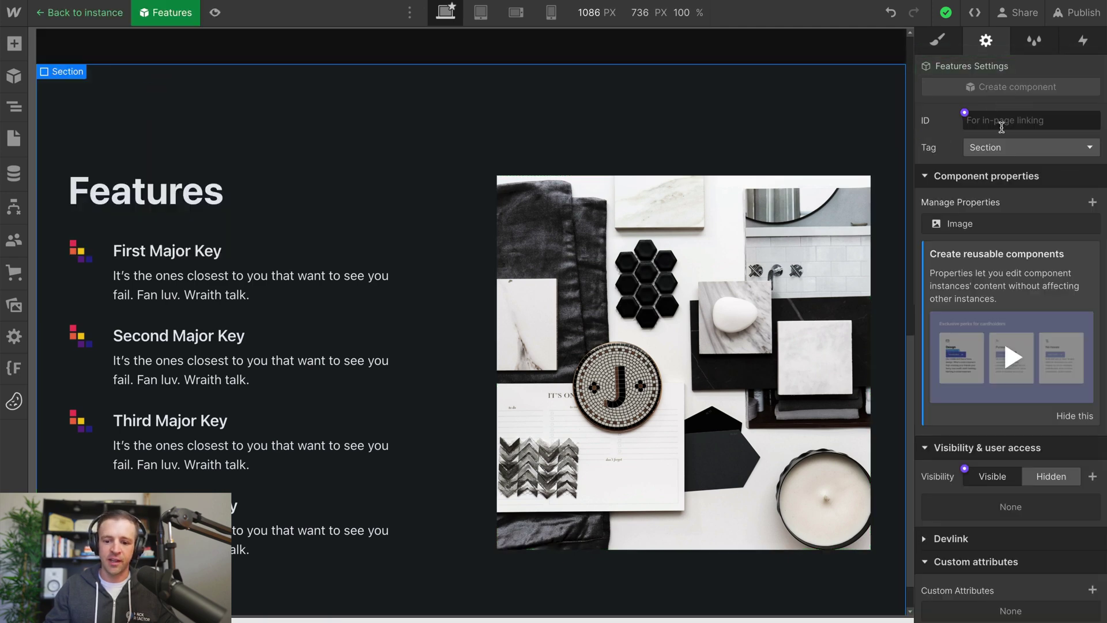
{"action": "left_click", "coordinate": [1092, 201]}
{"action": "left_click", "coordinate": [1022, 276]}
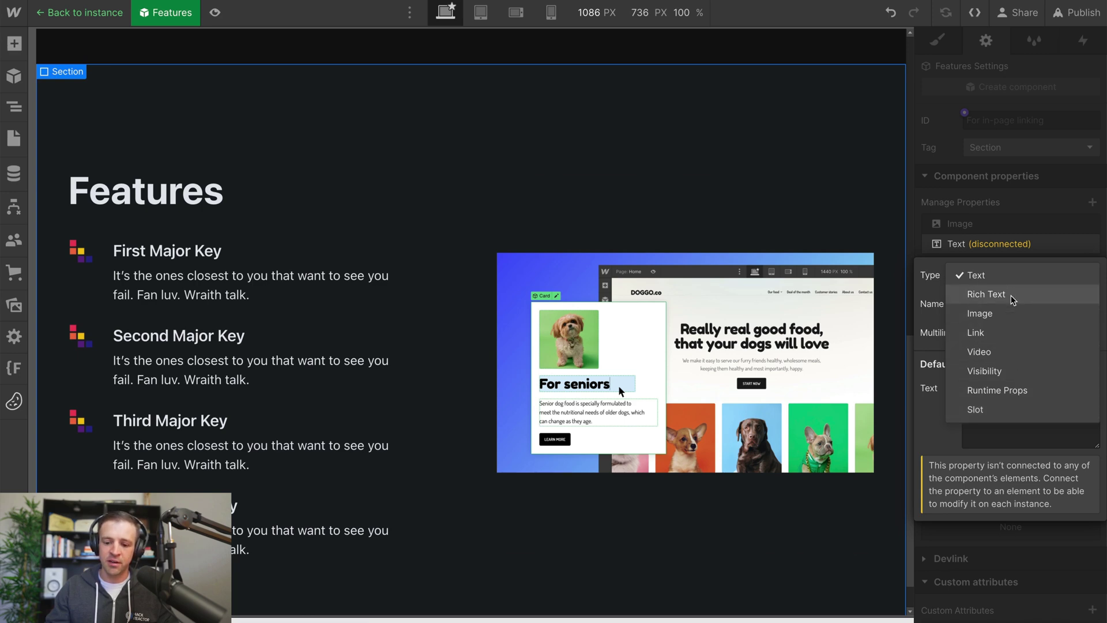
{"action": "left_click", "coordinate": [1011, 275]}
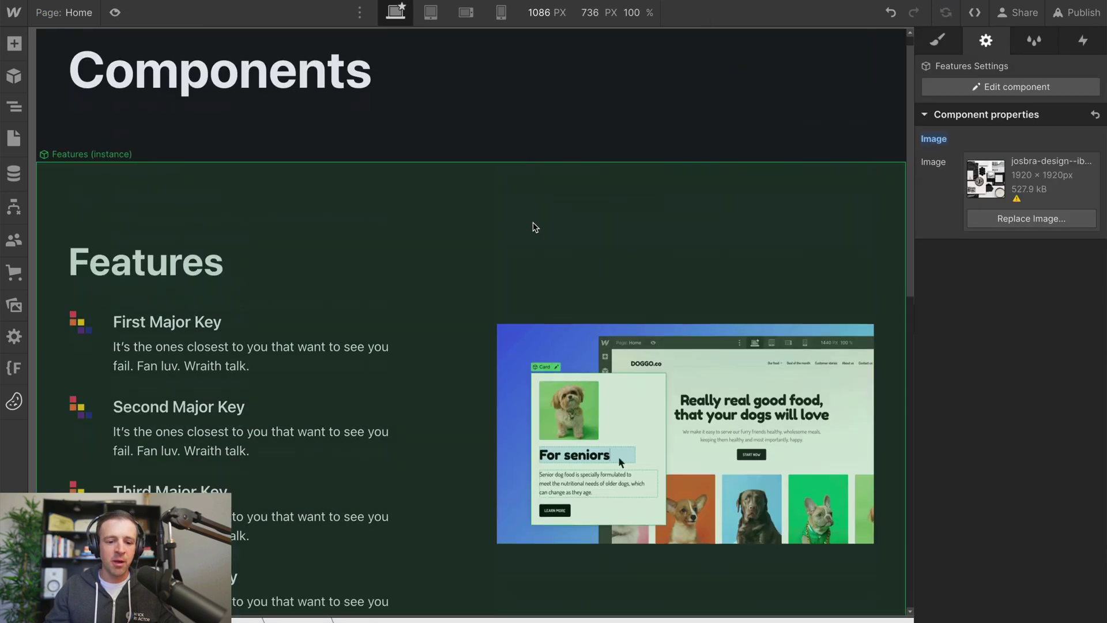
{"action": "scroll", "coordinate": [531, 228], "scroll_direction": "down", "scroll_amount": 4}
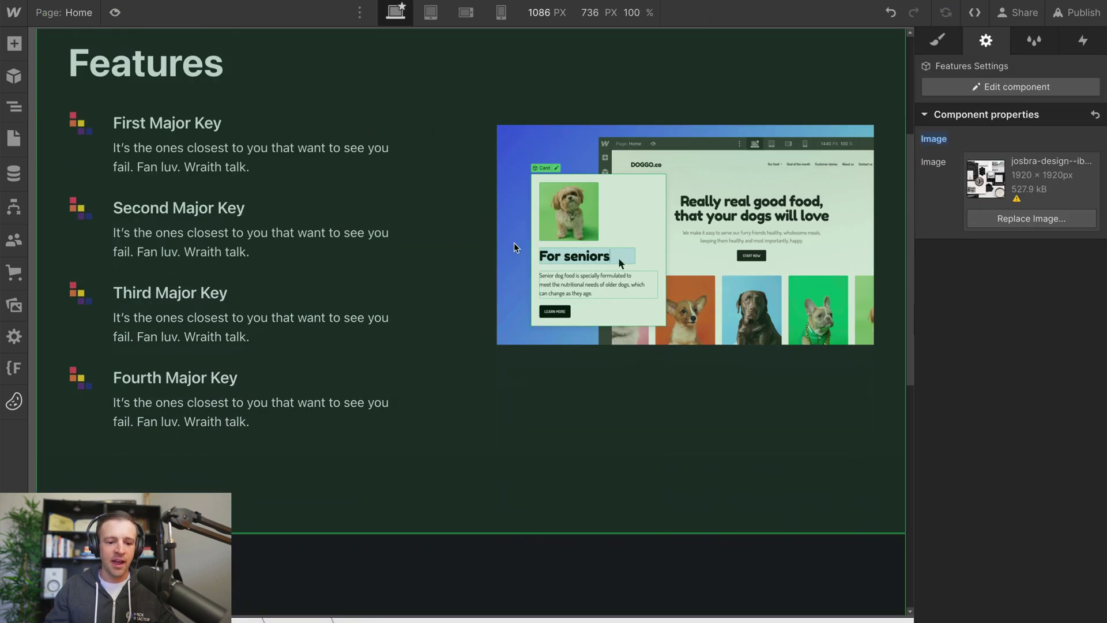
- Unlink the second Features instance from the component into a plain Section
{"action": "scroll", "coordinate": [515, 248], "scroll_direction": "down", "scroll_amount": 6}
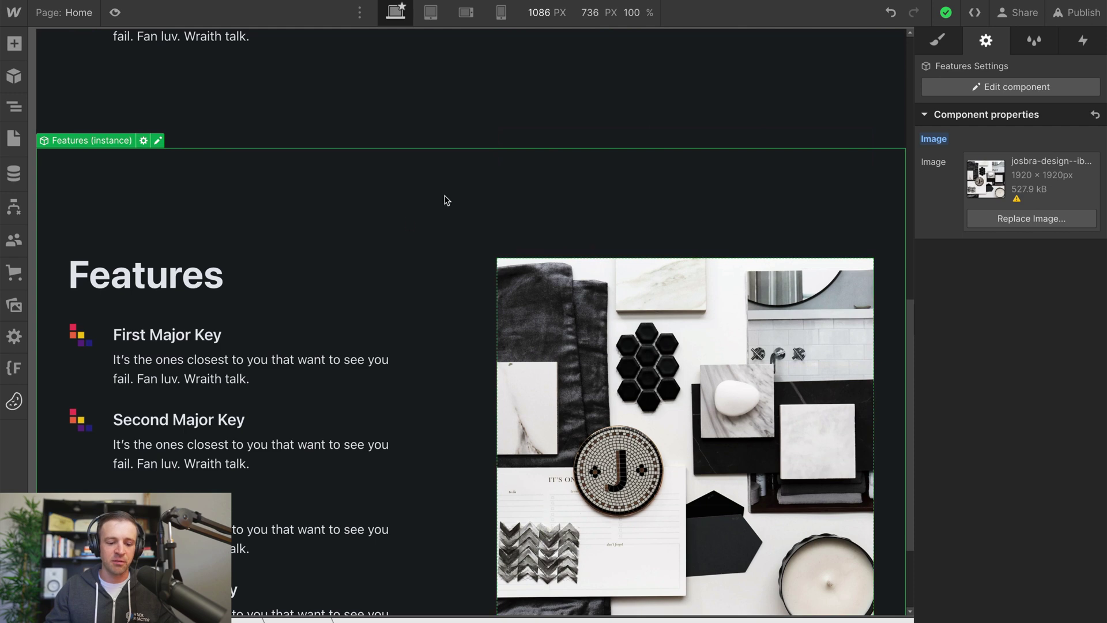
{"action": "scroll", "coordinate": [408, 206], "scroll_direction": "down", "scroll_amount": 1}
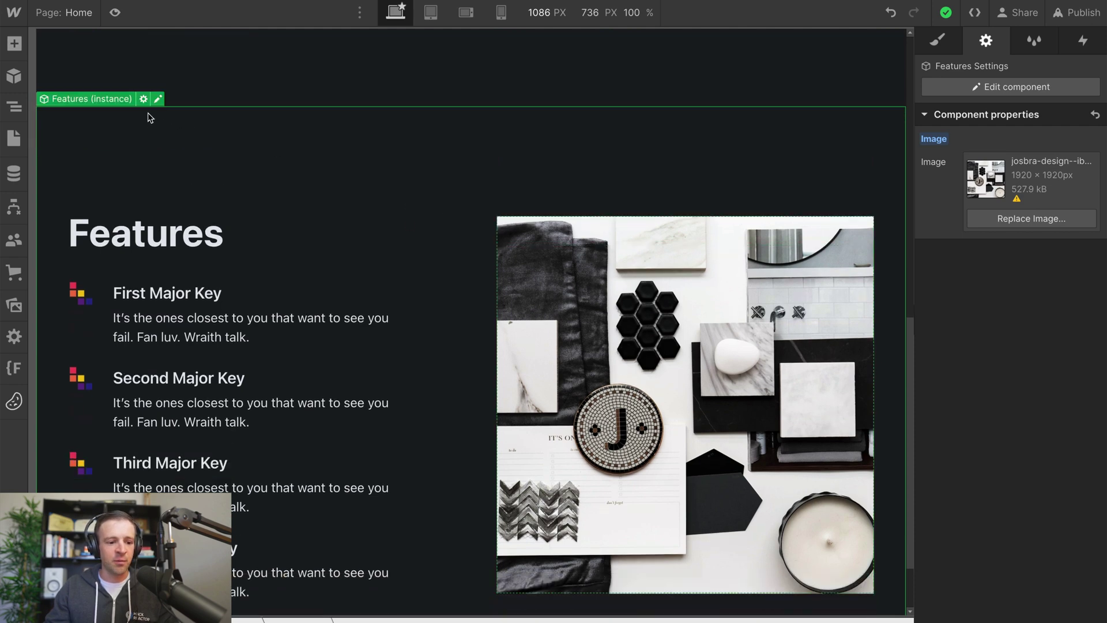
{"action": "right_click", "coordinate": [115, 103]}
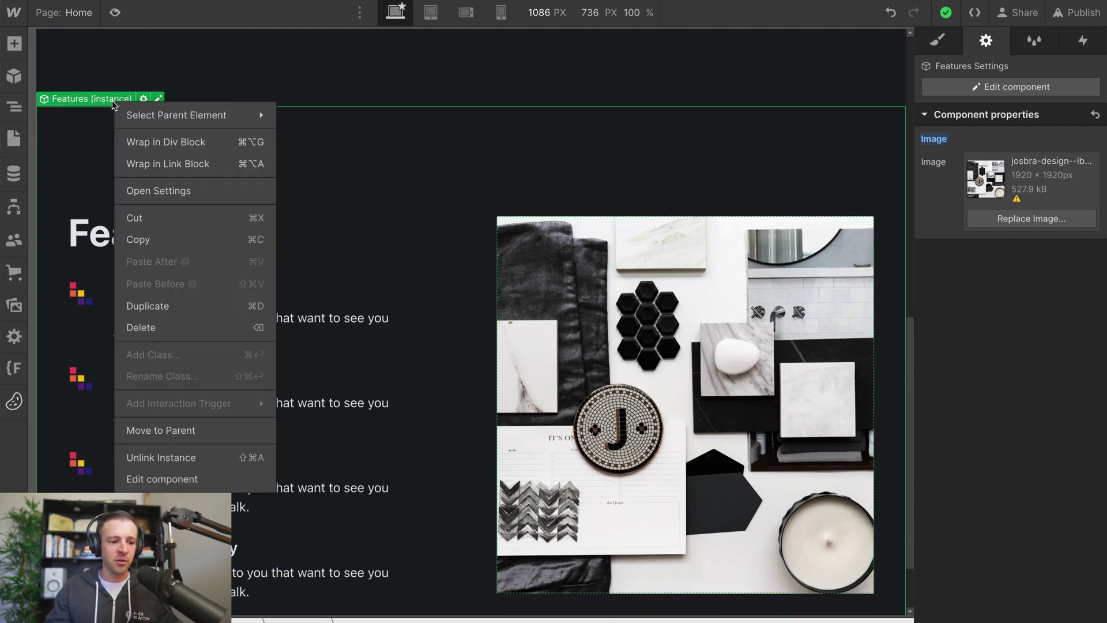
{"action": "left_click", "coordinate": [198, 459]}
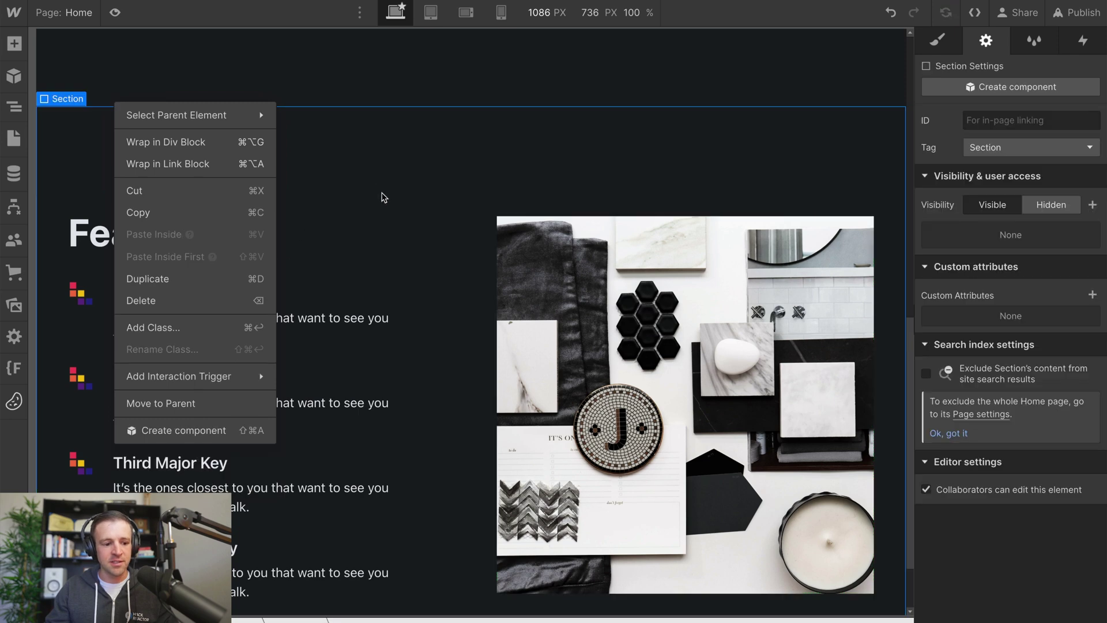
{"action": "left_click", "coordinate": [382, 197]}
- In the Navigator, move feature2_image-wrapper above feature2_content so the image sits left
{"action": "left_click", "coordinate": [14, 107]}
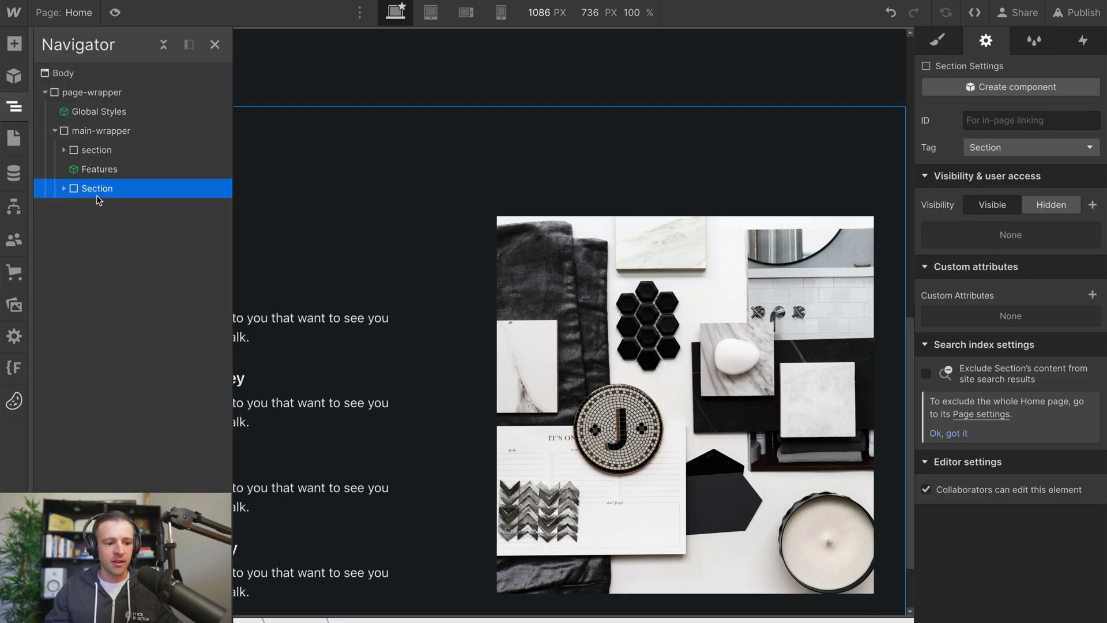
{"action": "left_click", "coordinate": [64, 188]}
{"action": "left_click", "coordinate": [103, 208]}
{"action": "left_click", "coordinate": [74, 208]}
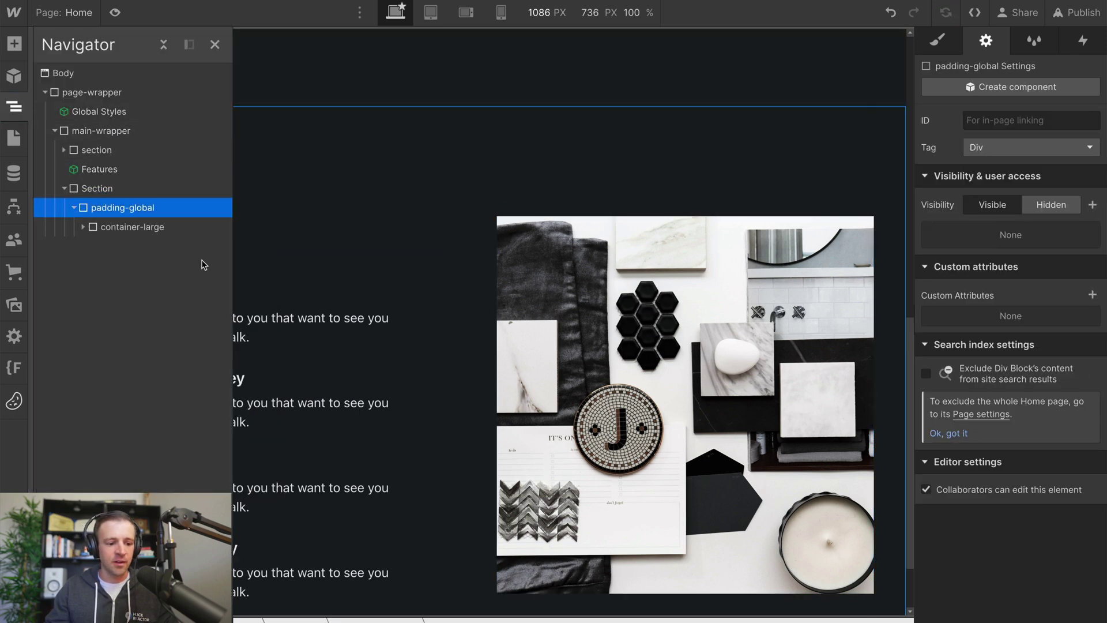
{"action": "left_click", "coordinate": [404, 265]}
{"action": "left_click", "coordinate": [534, 309]}
{"action": "left_click", "coordinate": [14, 107]}
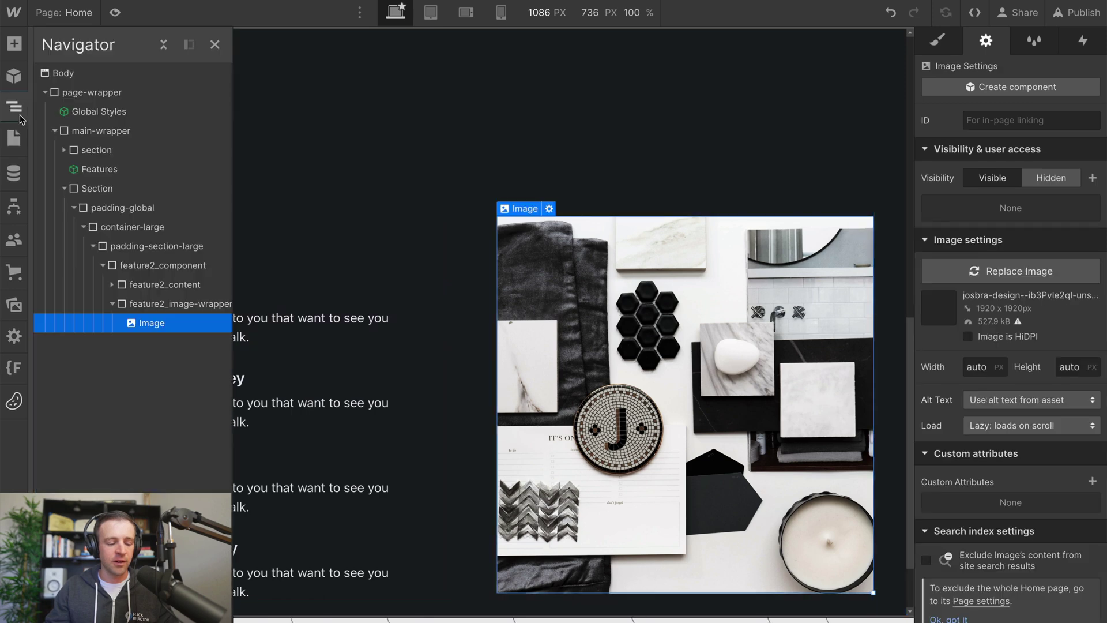
{"action": "left_click", "coordinate": [112, 303]}
{"action": "left_click_drag", "start_coordinate": [173, 304], "coordinate": [173, 282]}
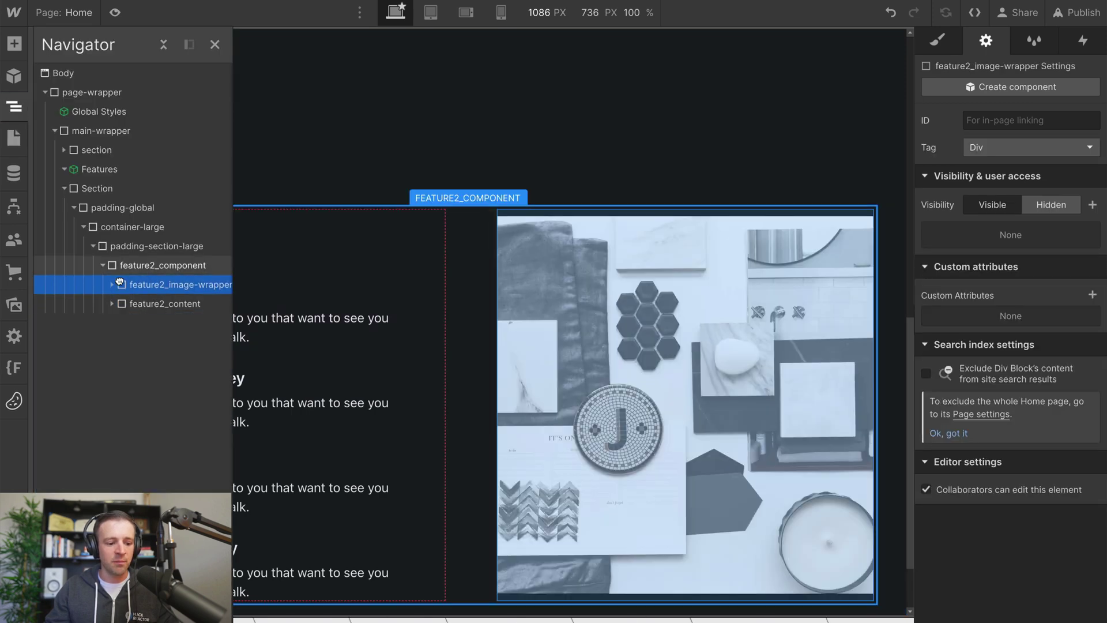
{"action": "scroll", "coordinate": [484, 300], "scroll_direction": "up", "scroll_amount": 6}
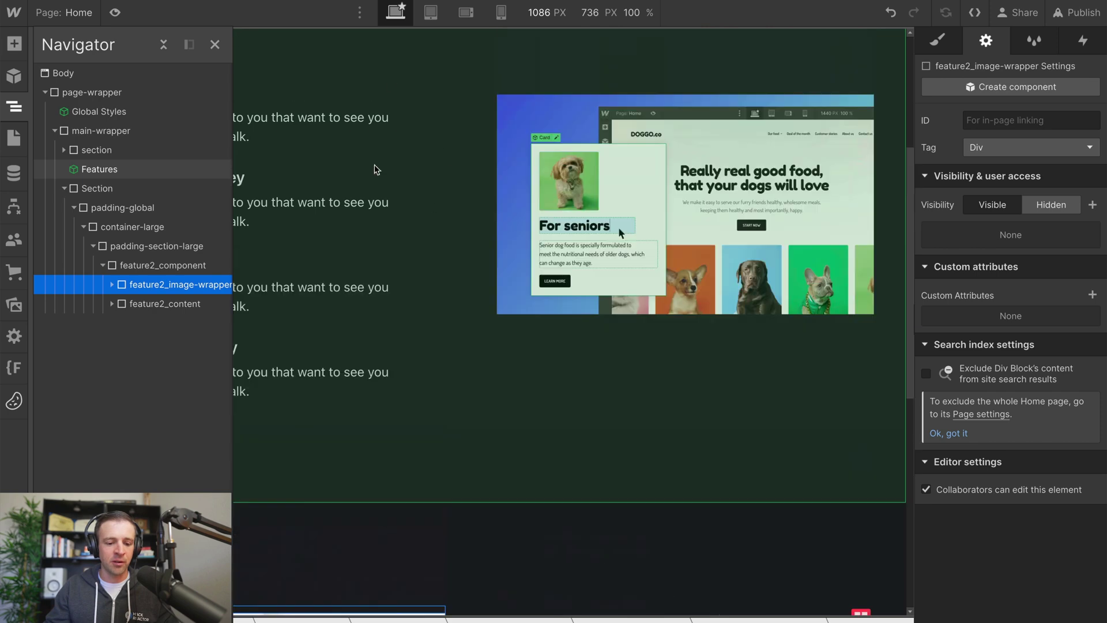
{"action": "scroll", "coordinate": [515, 282], "scroll_direction": "down", "scroll_amount": 6}
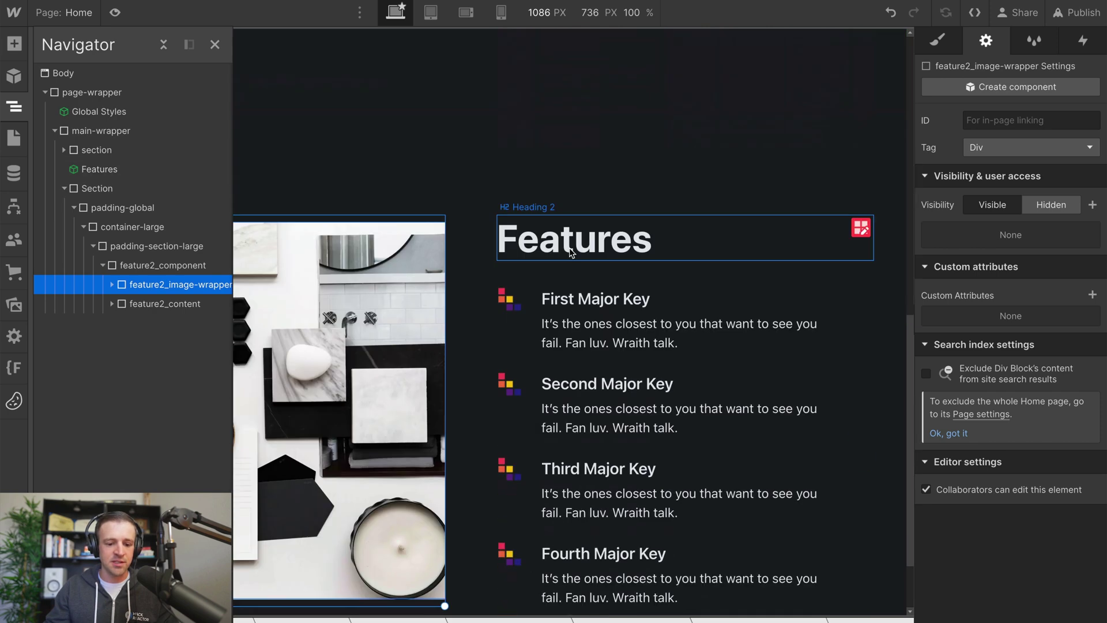
{"action": "scroll", "coordinate": [515, 282], "scroll_direction": "down", "scroll_amount": 1}
- Turn the selected mirrored Section into a new component named 'Features Reversed'
{"action": "left_click", "coordinate": [419, 177]}
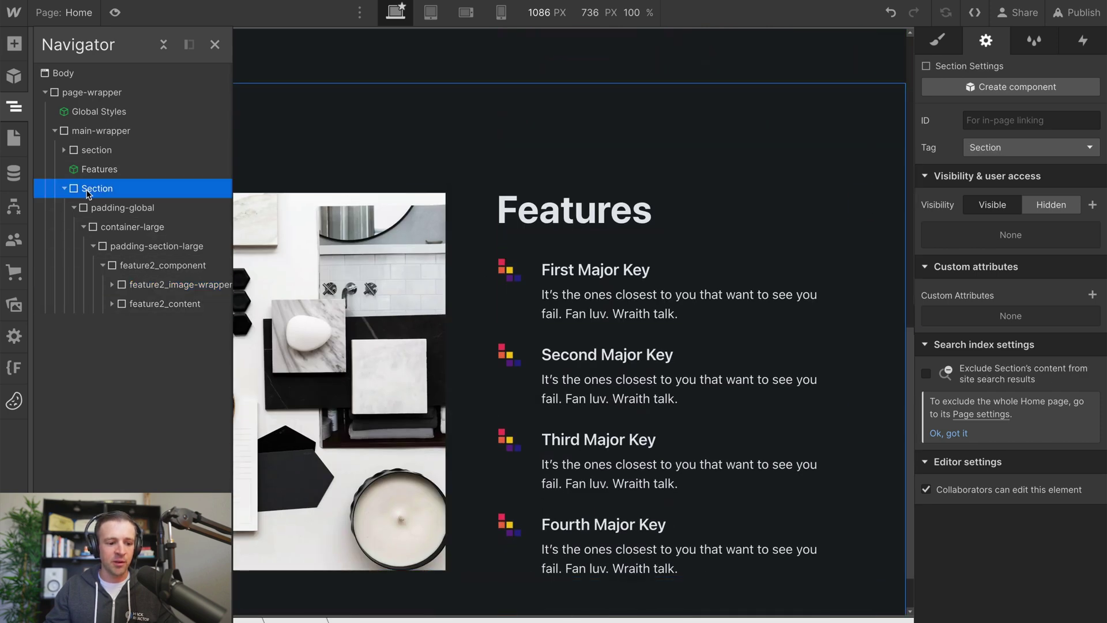
{"action": "left_click", "coordinate": [946, 85]}
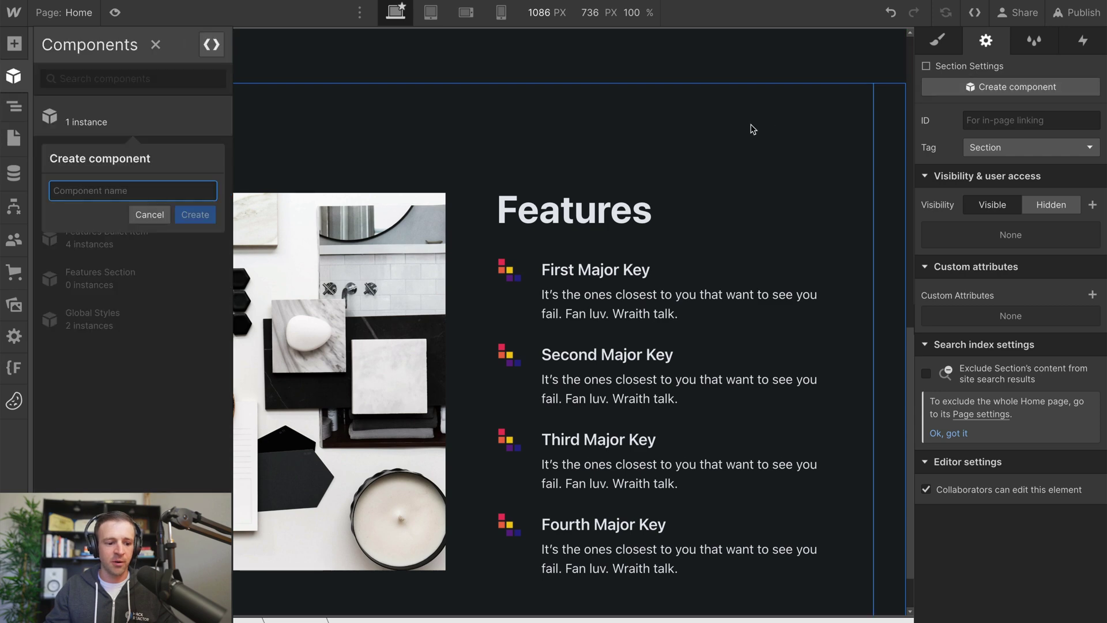
{"action": "type", "text": "Features "}
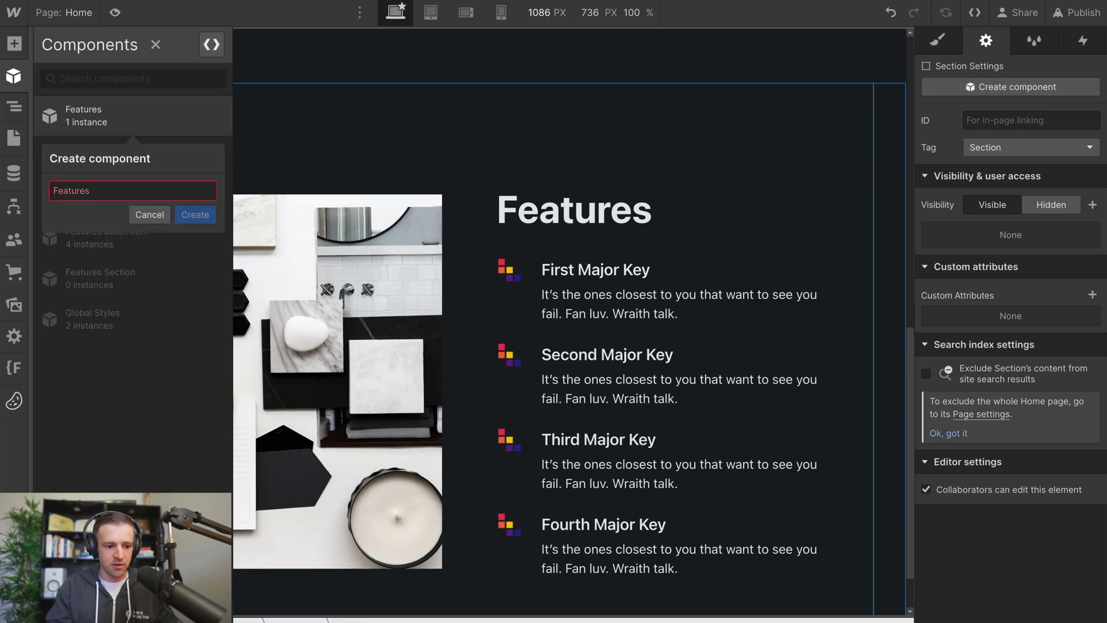
{"action": "type", "text": "Reversed"}
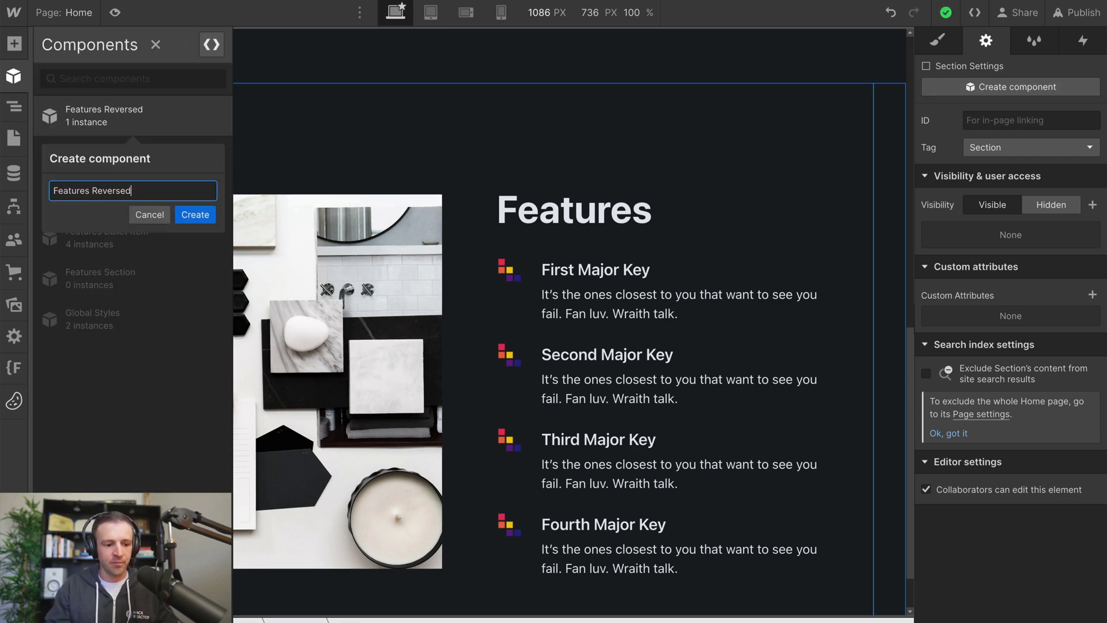
{"action": "key", "text": "Return"}
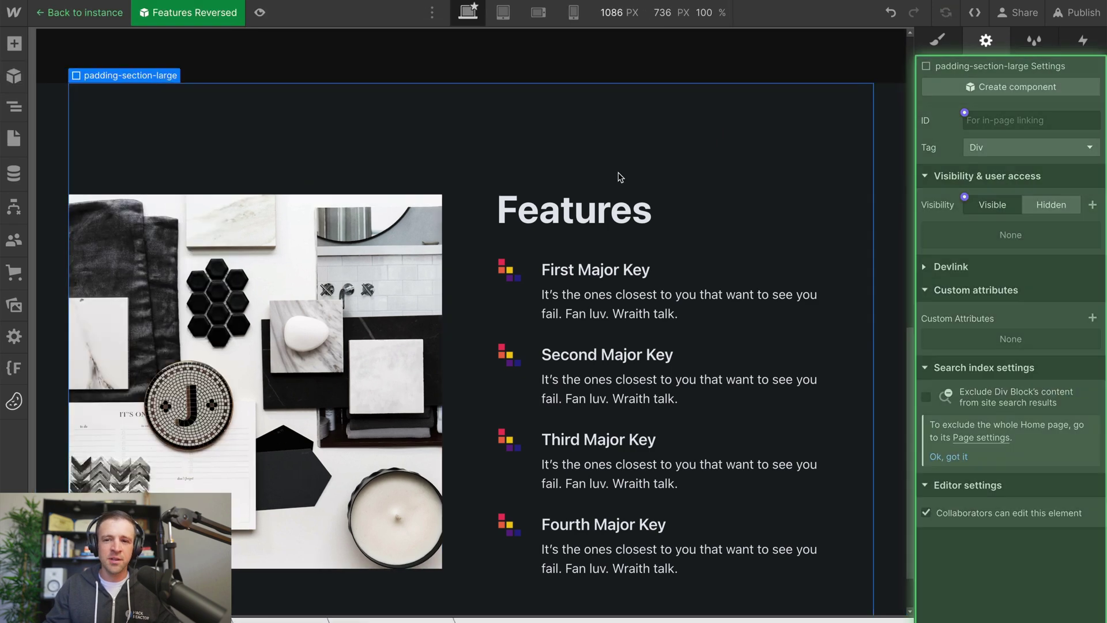